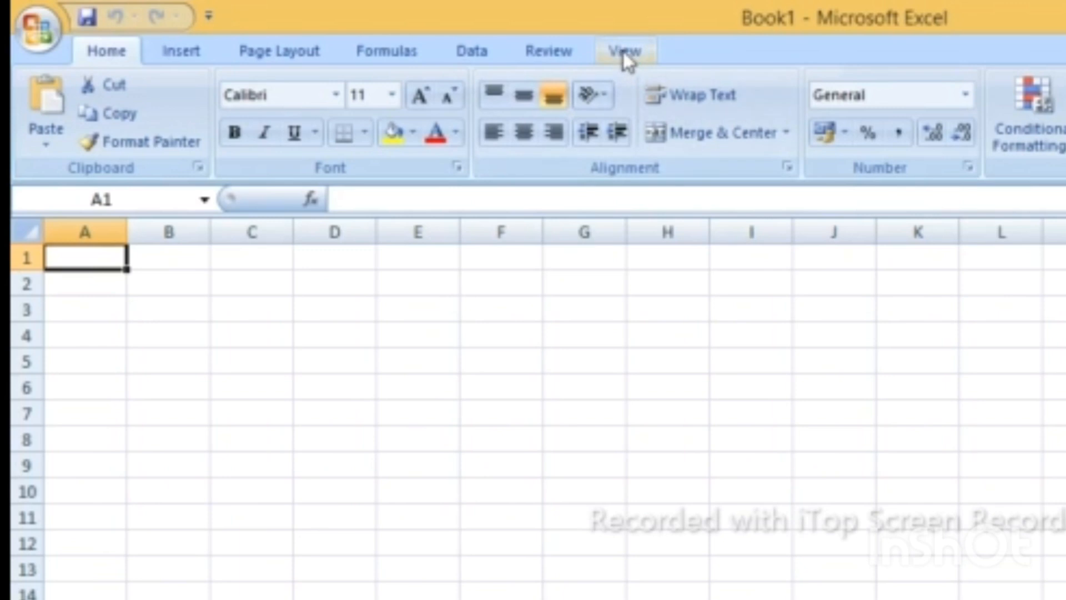
Set the worksheet zoom to a custom 300%.
{"action": "left_click", "coordinate": [626, 55]}
{"action": "left_click", "coordinate": [629, 116]}
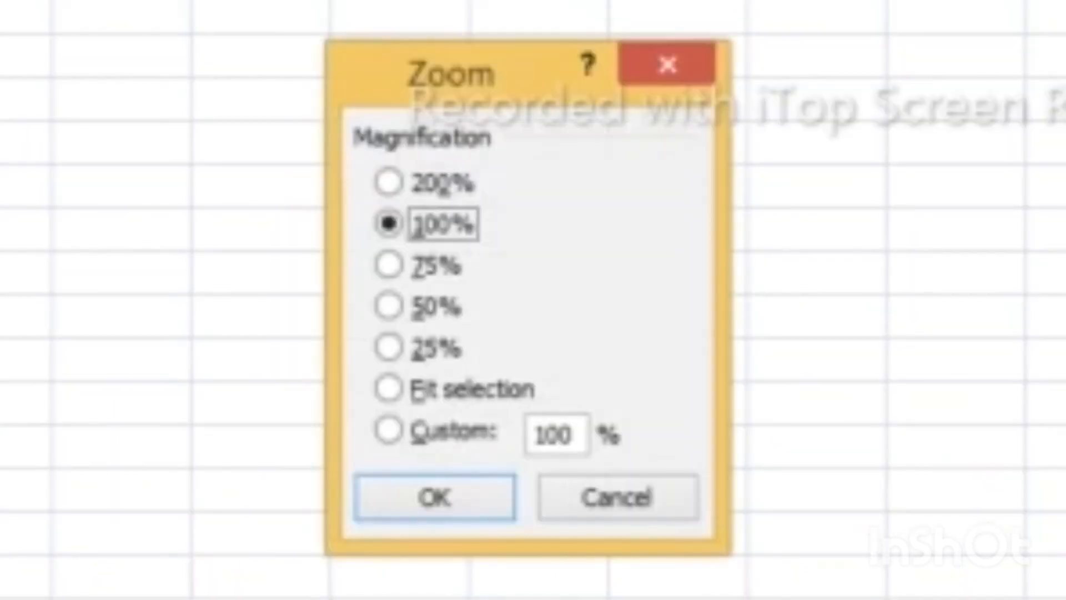
{"action": "left_click", "coordinate": [387, 182]}
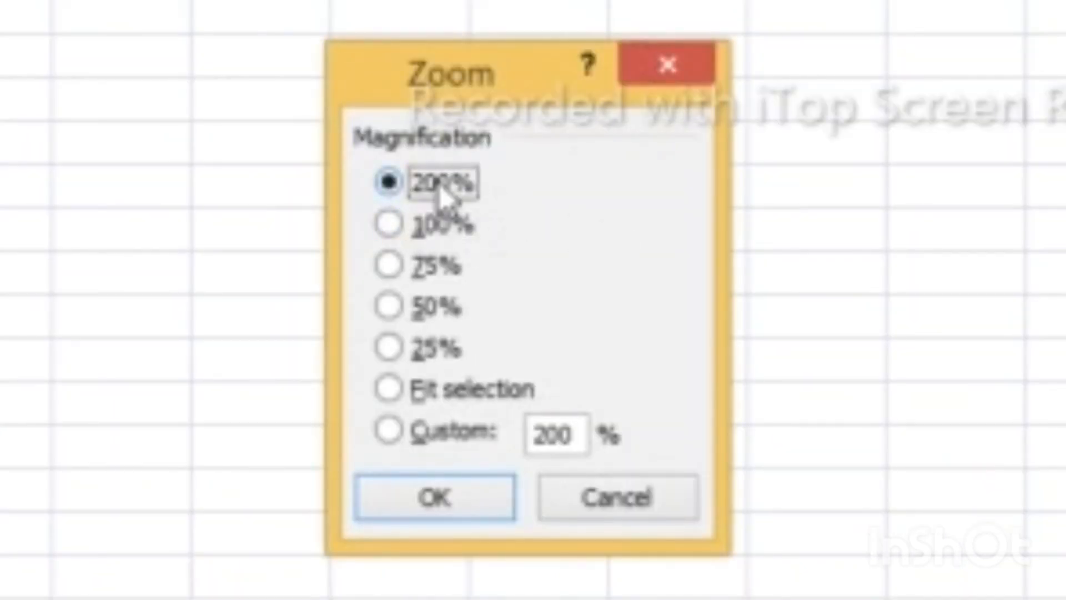
{"action": "left_click", "coordinate": [548, 439]}
{"action": "key", "text": "BackSpace"}
{"action": "type", "text": "3"}
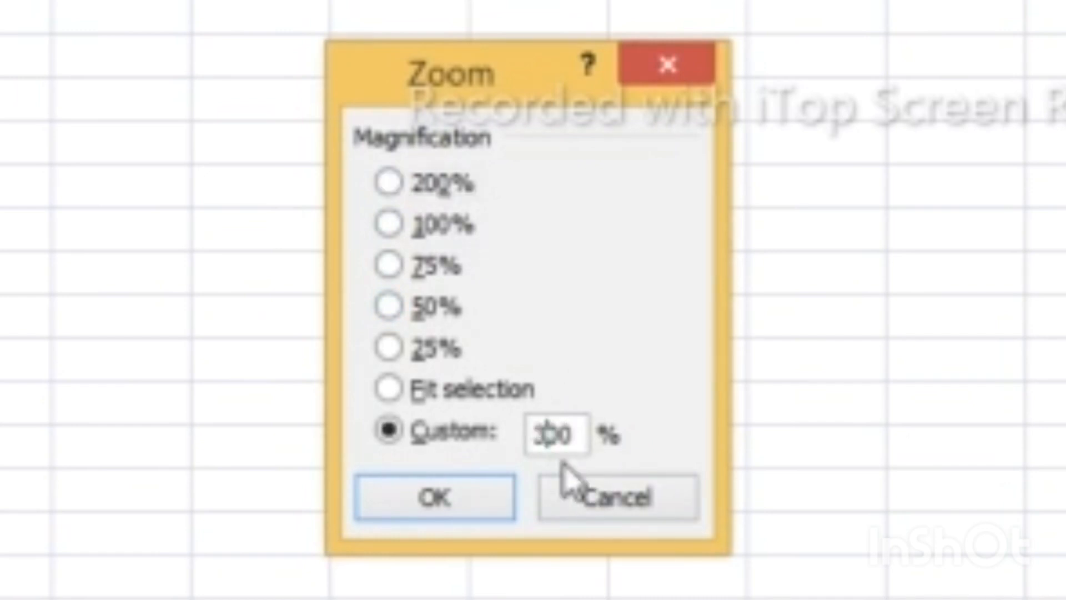
{"action": "left_click", "coordinate": [417, 494]}
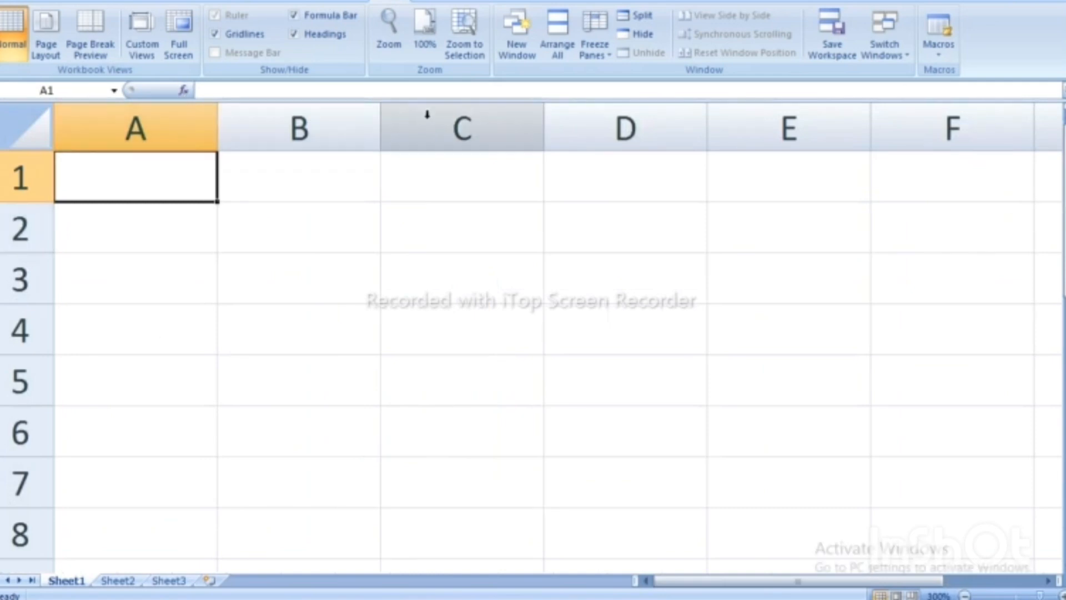
Enter the headings Name, Class and Roll no in A1:C1.
{"action": "double_click", "coordinate": [123, 175]}
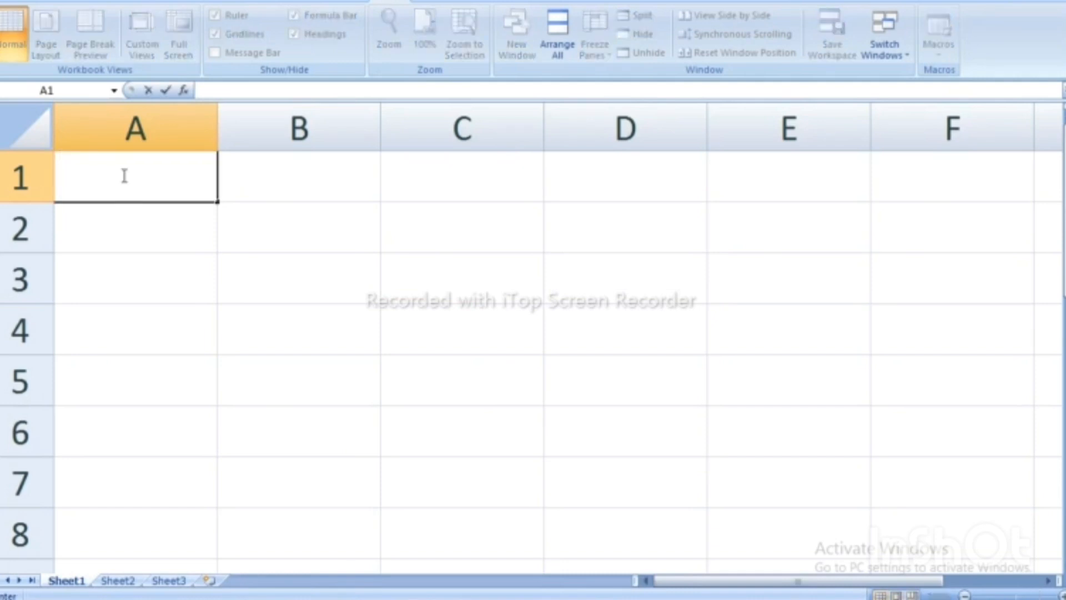
{"action": "type", "text": "Name"}
{"action": "key", "text": "Tab"}
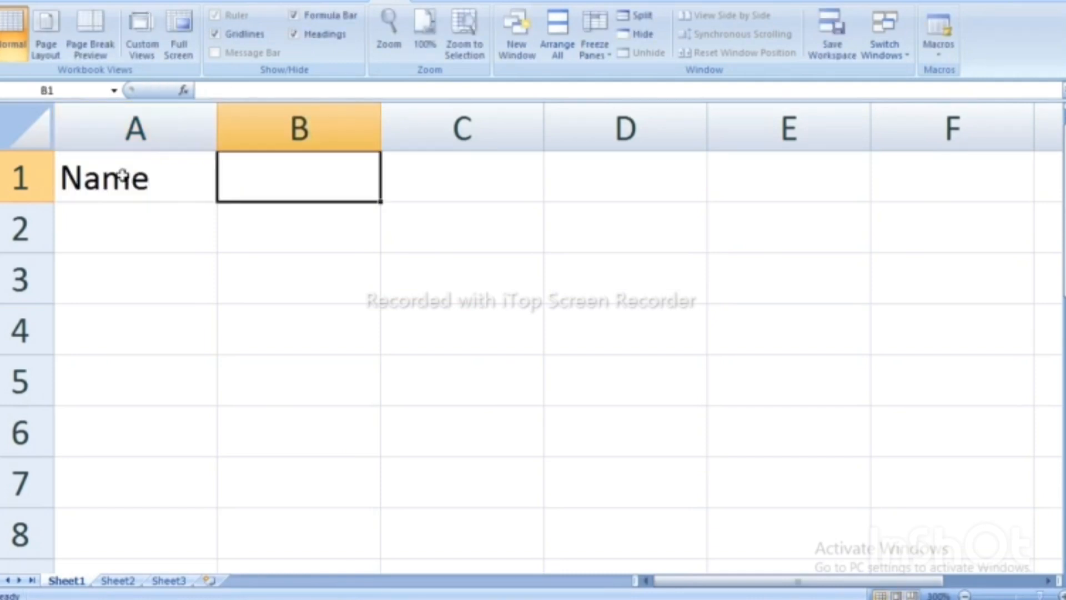
{"action": "type", "text": "Class"}
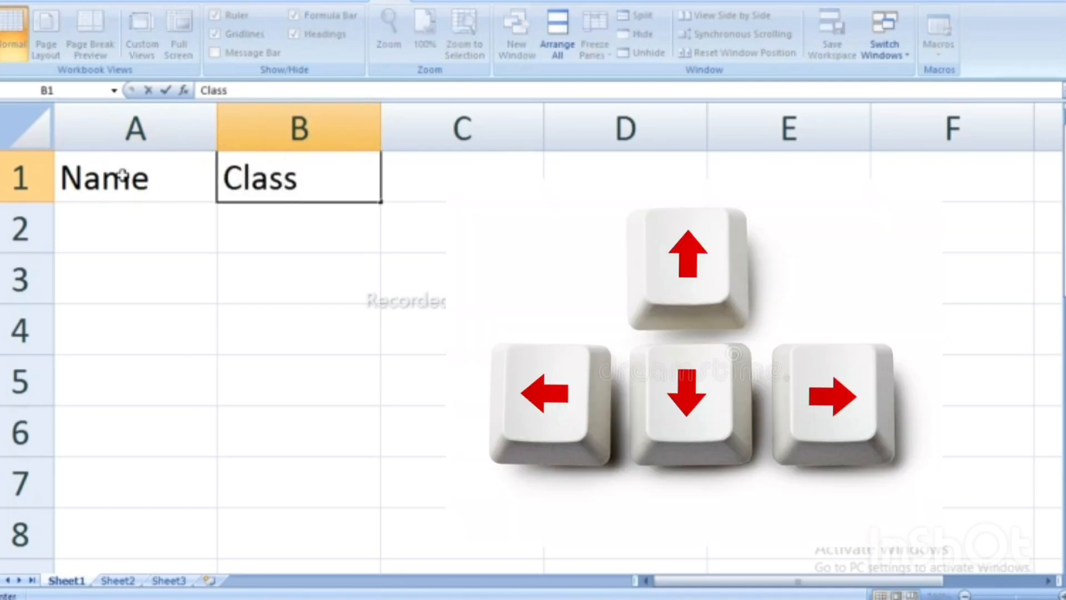
{"action": "key", "text": "Right"}
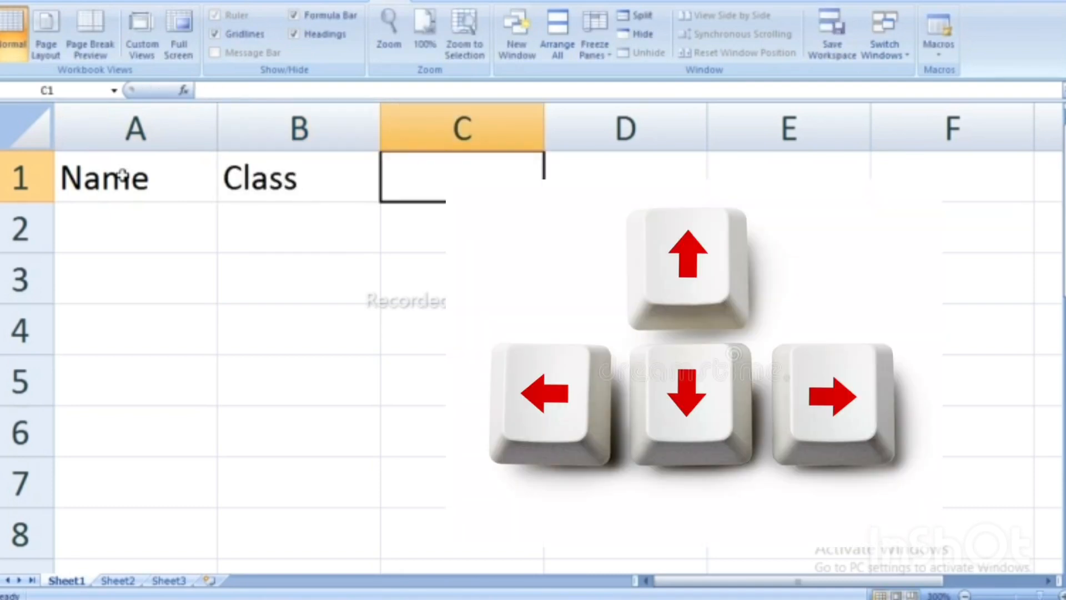
{"action": "type", "text": "Roll"}
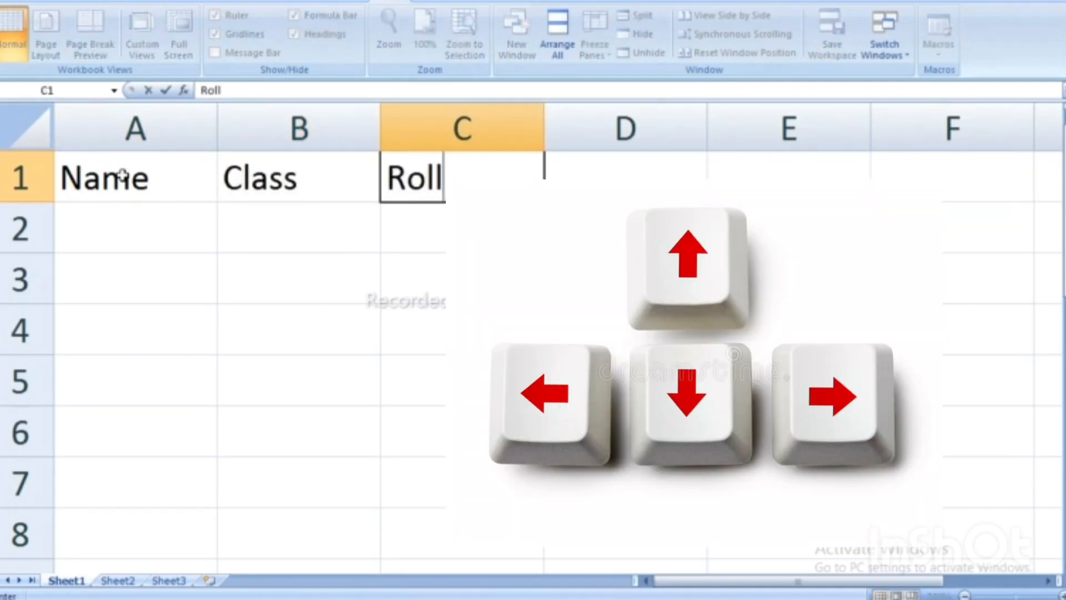
{"action": "type", "text": " no"}
{"action": "key", "text": "Right"}
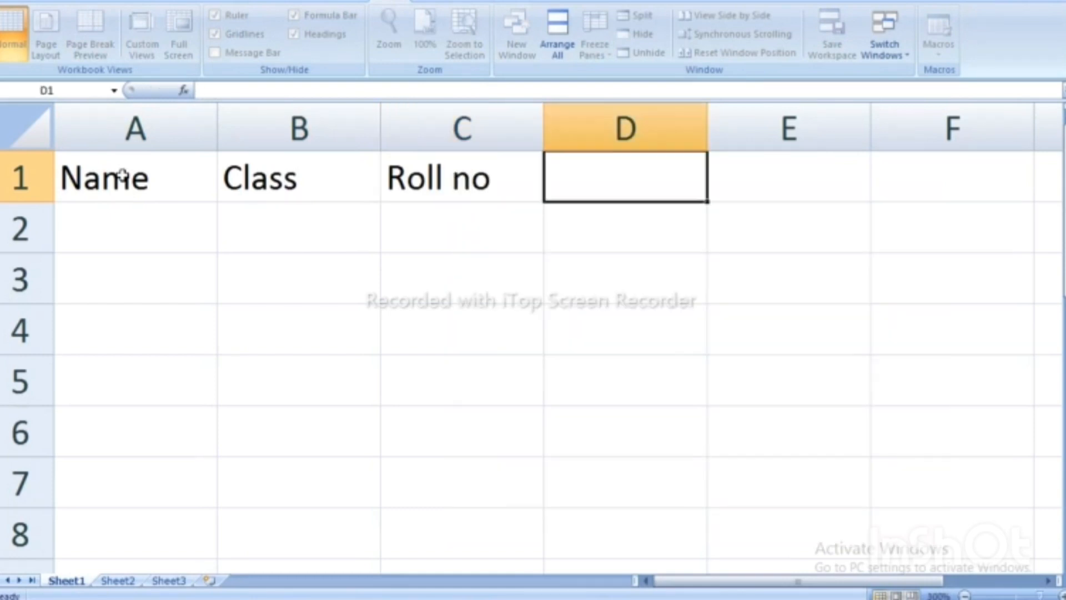
Enter the headings sci, eng and hindi in D1:F1.
{"action": "type", "text": "s"}
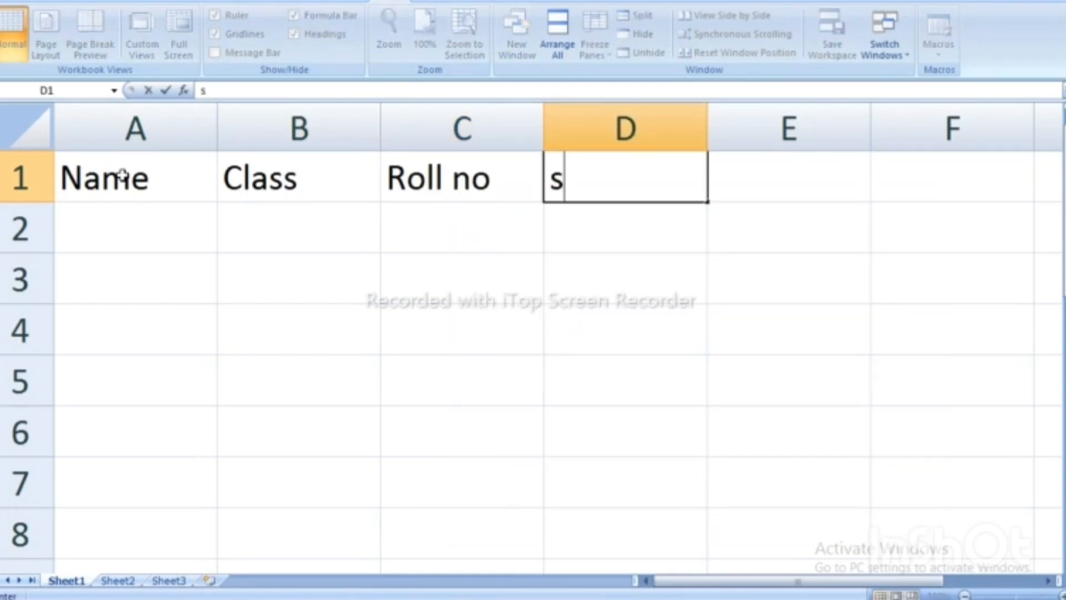
{"action": "type", "text": "ci"}
{"action": "key", "text": "Right"}
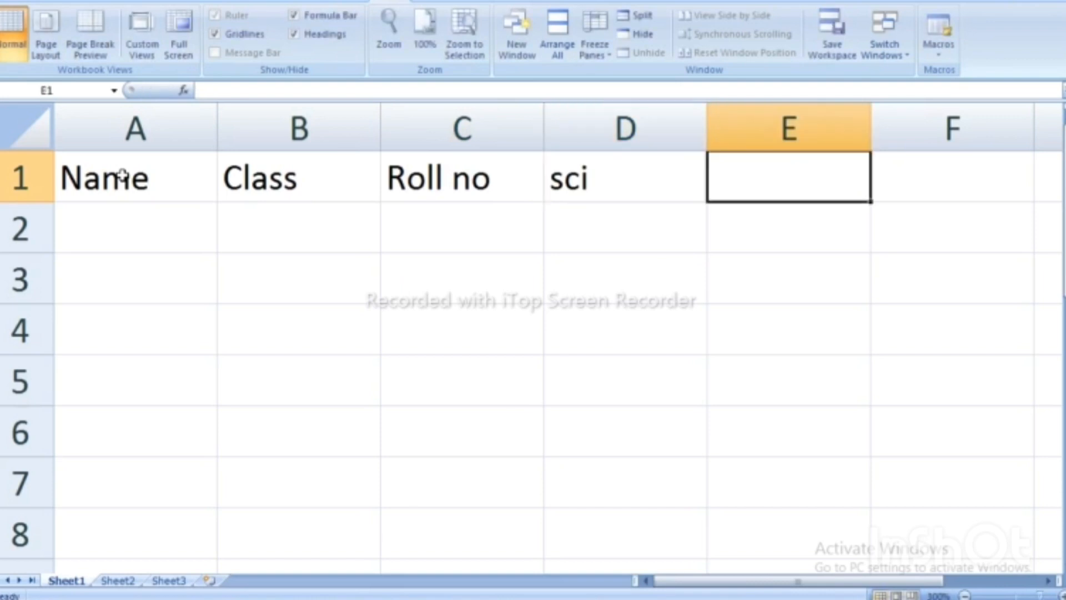
{"action": "type", "text": "eng"}
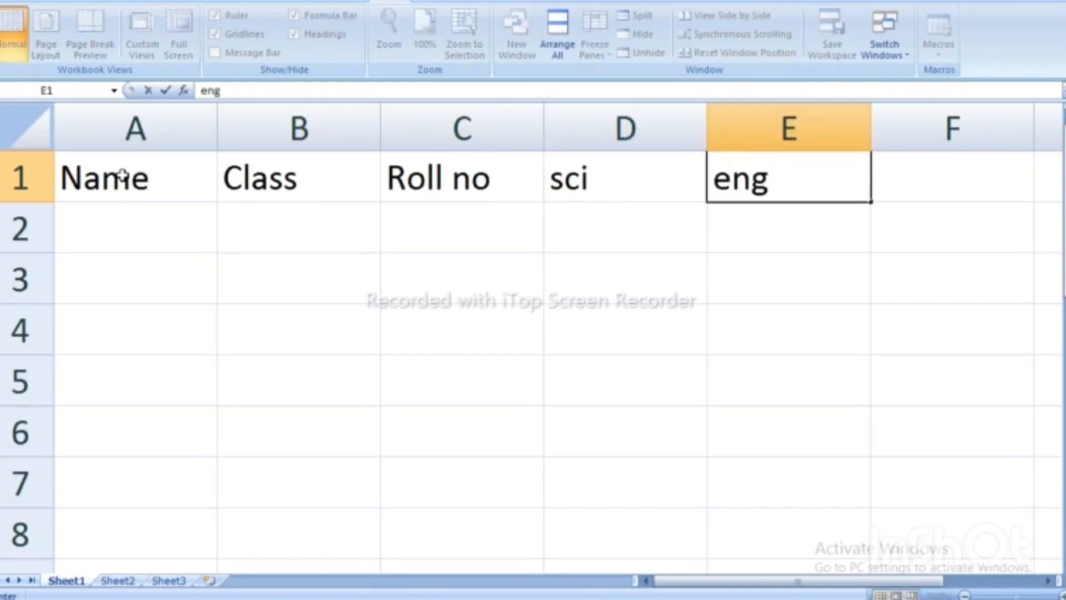
{"action": "key", "text": "Right"}
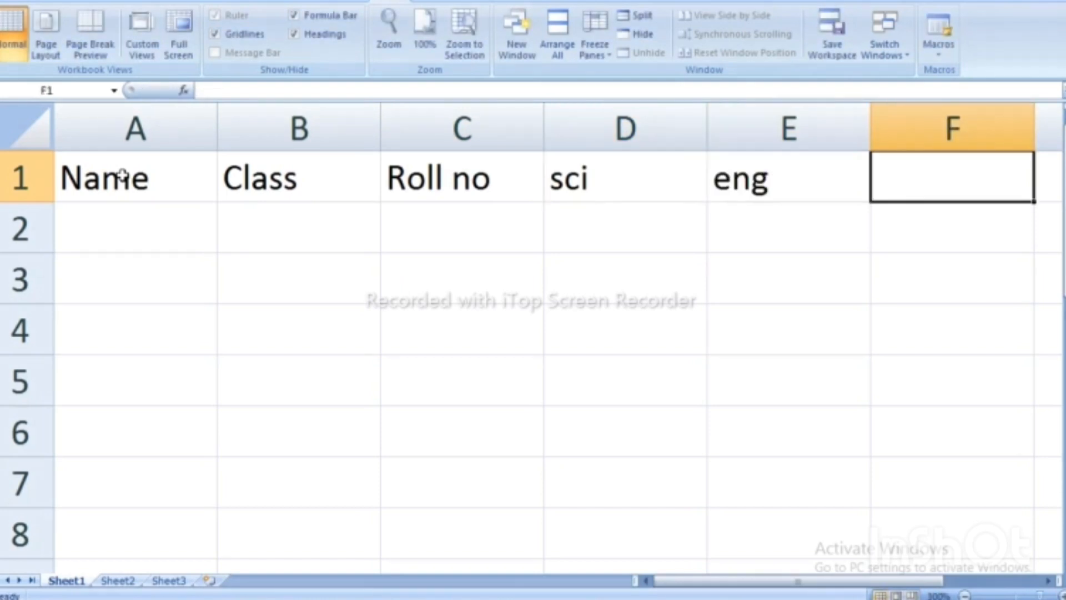
{"action": "type", "text": "hnd"}
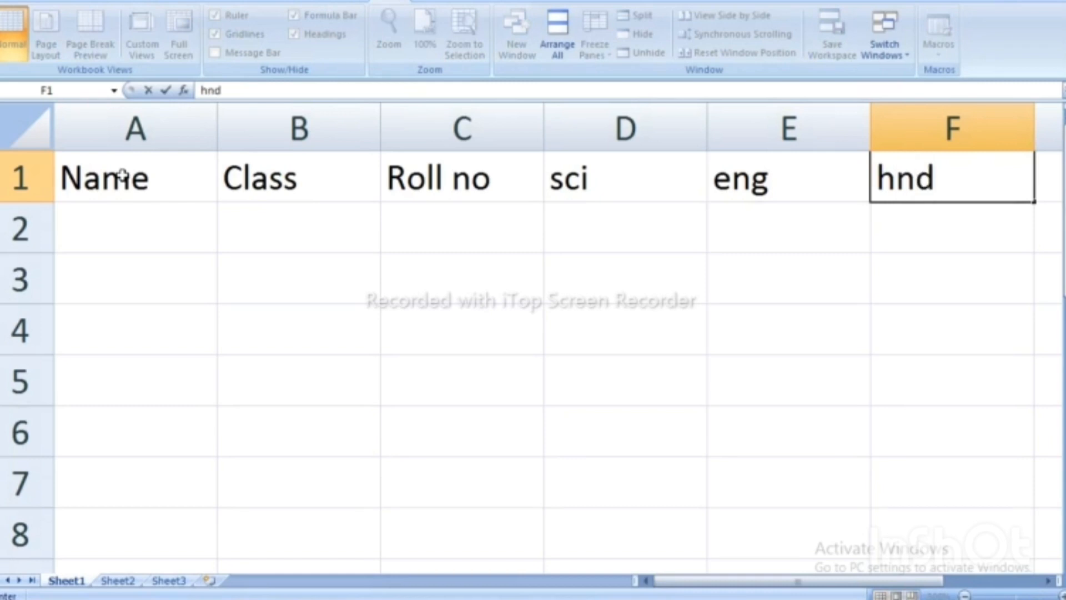
{"action": "key", "text": "BackSpace"}
{"action": "key", "text": "BackSpace"}
{"action": "type", "text": "indi"}
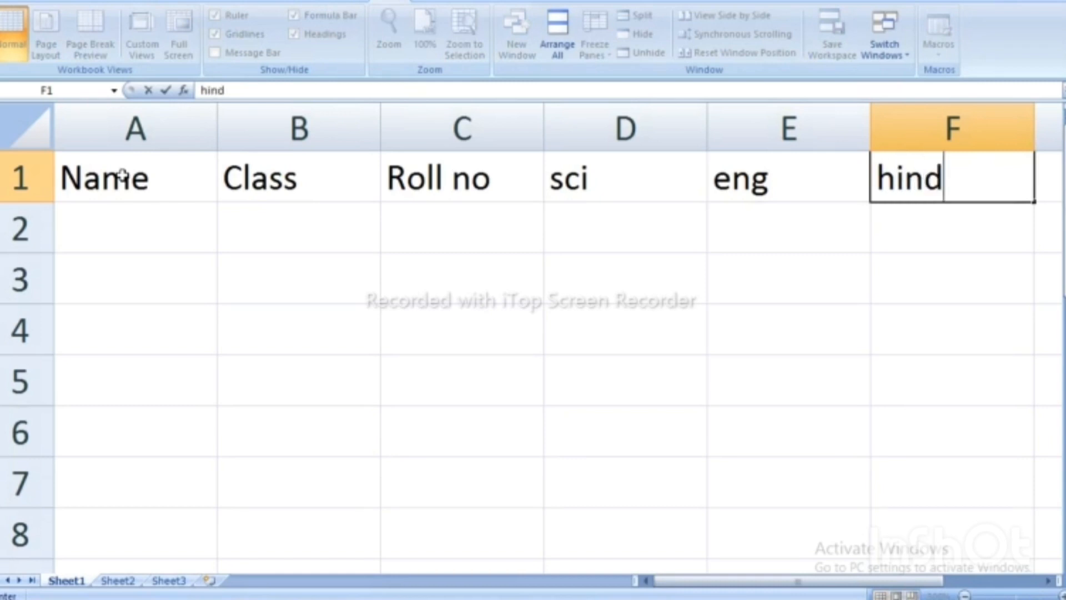
{"action": "left_click", "coordinate": [130, 242]}
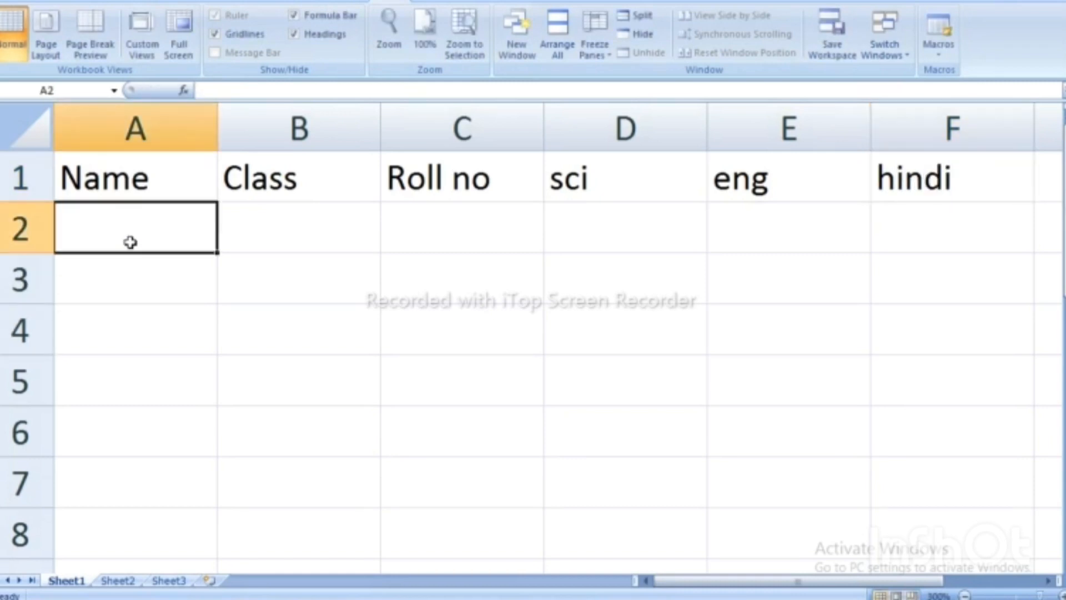
Enter the student names Amar and janvi in A2 and A3.
{"action": "type", "text": "ama"}
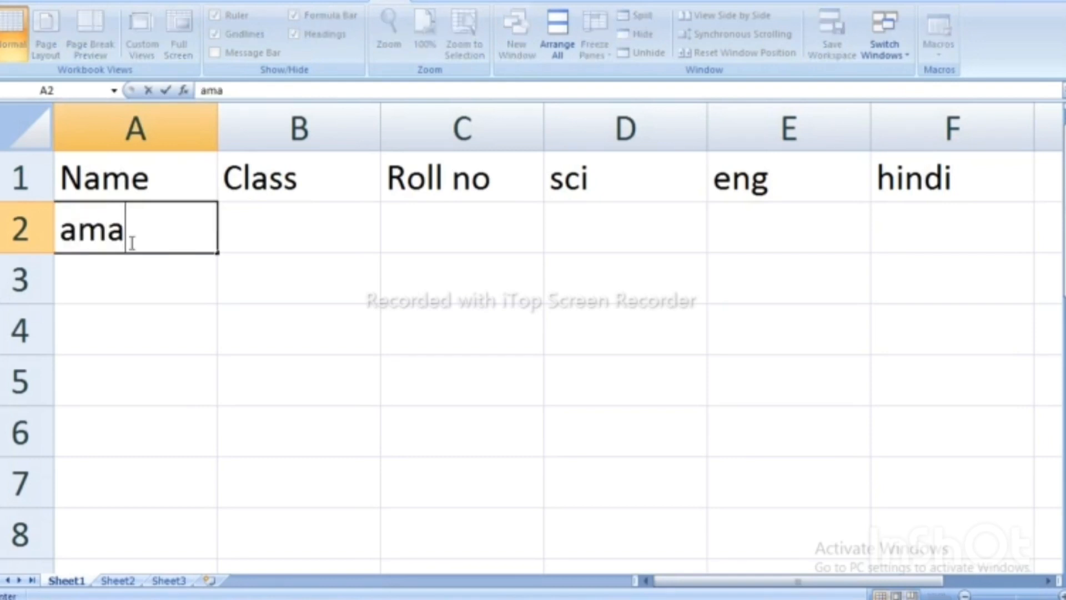
{"action": "key", "text": "BackSpace"}
{"action": "key", "text": "BackSpace"}
{"action": "key", "text": "BackSpace"}
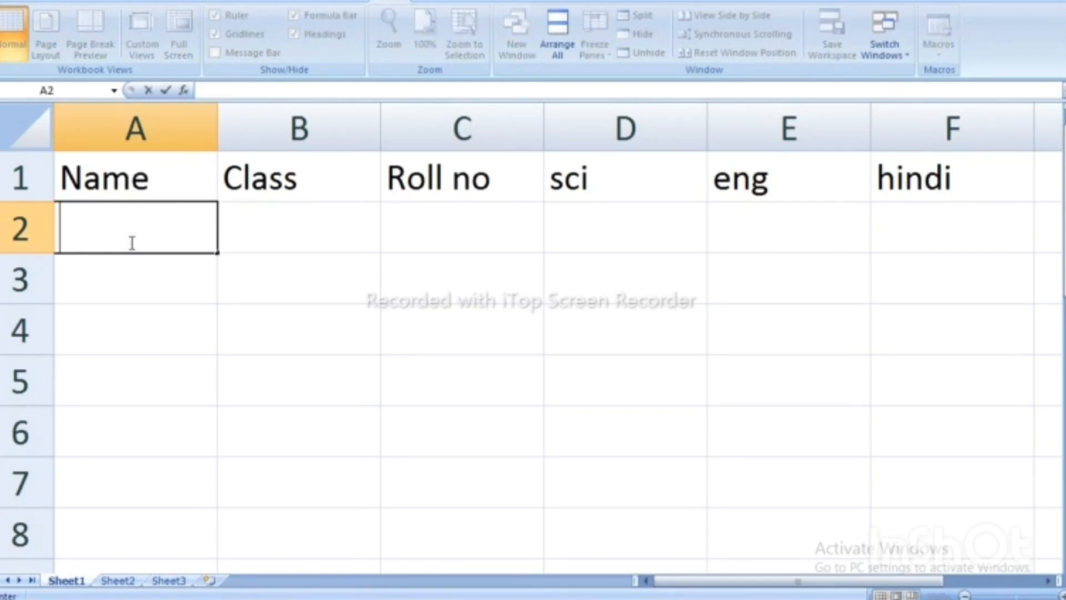
{"action": "type", "text": "Amar"}
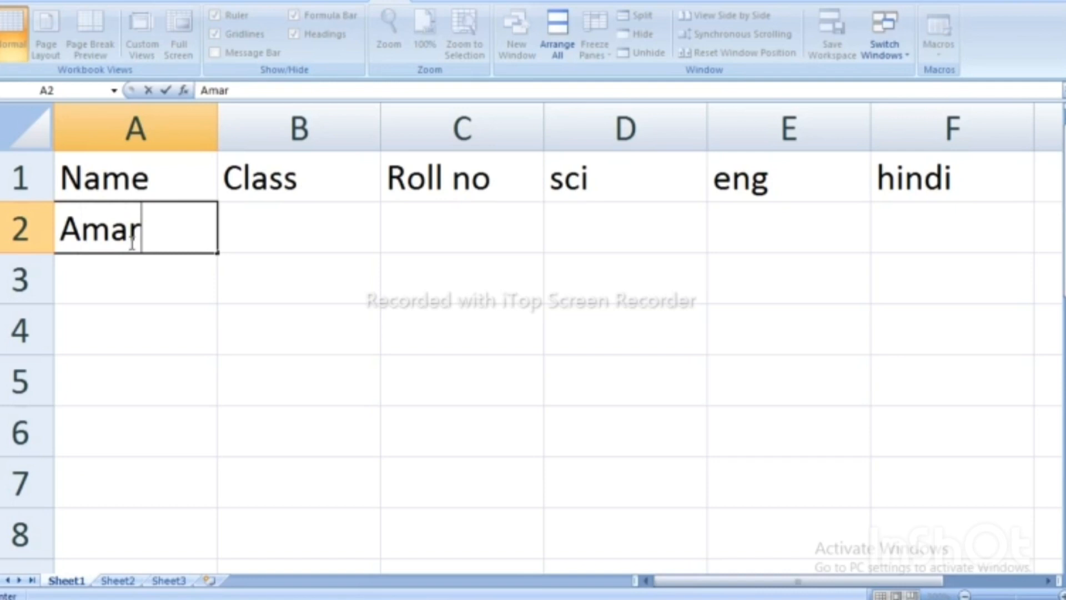
{"action": "key", "text": "Return"}
{"action": "type", "text": "j"}
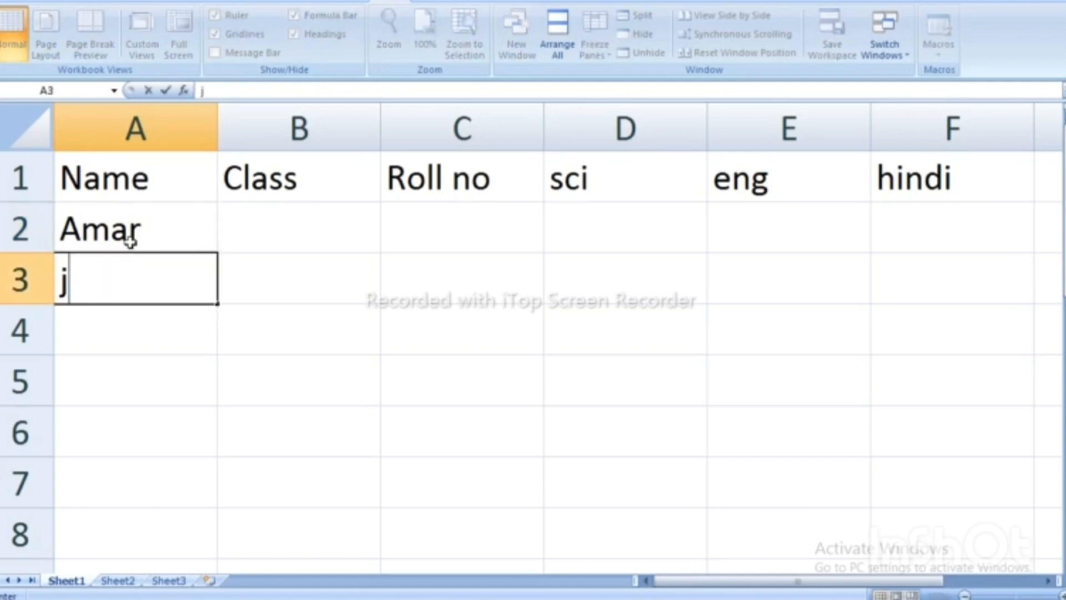
{"action": "type", "text": "anvi"}
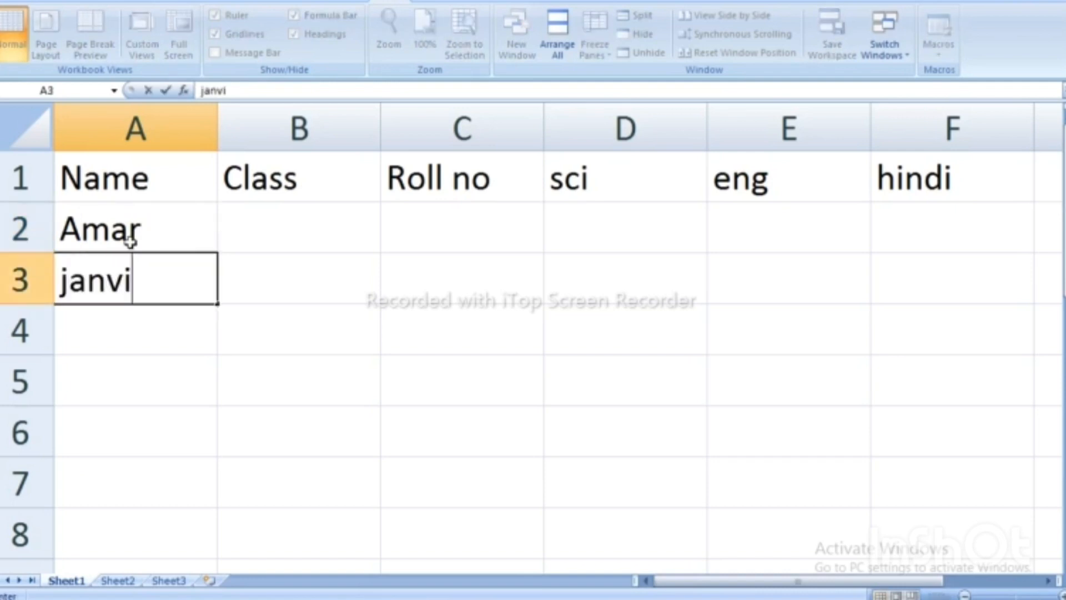
{"action": "key", "text": "Return"}
{"action": "type", "text": "H"}
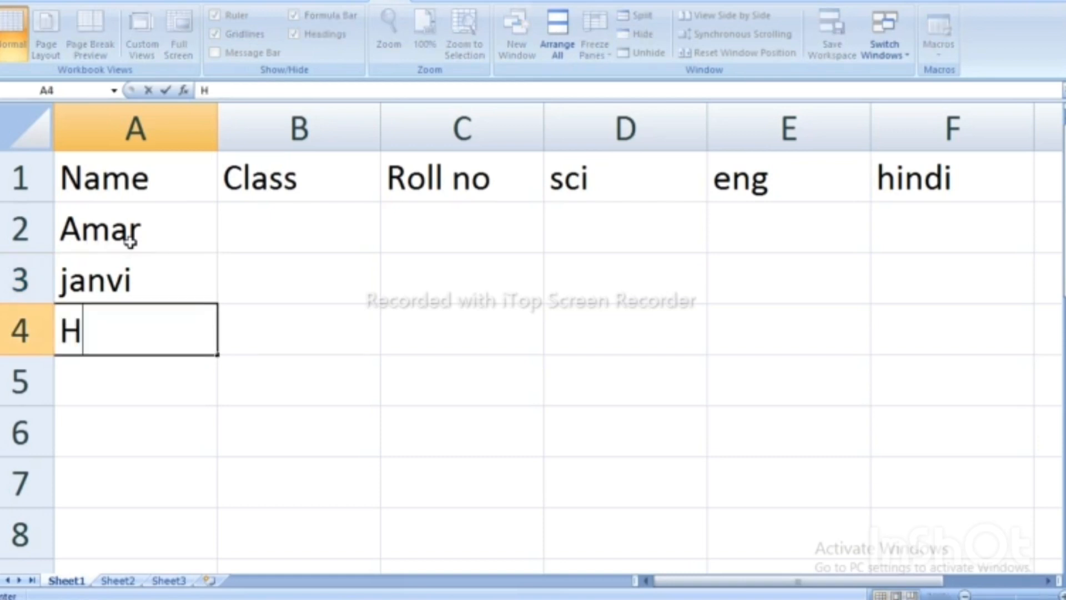
{"action": "type", "text": "armandeep"}
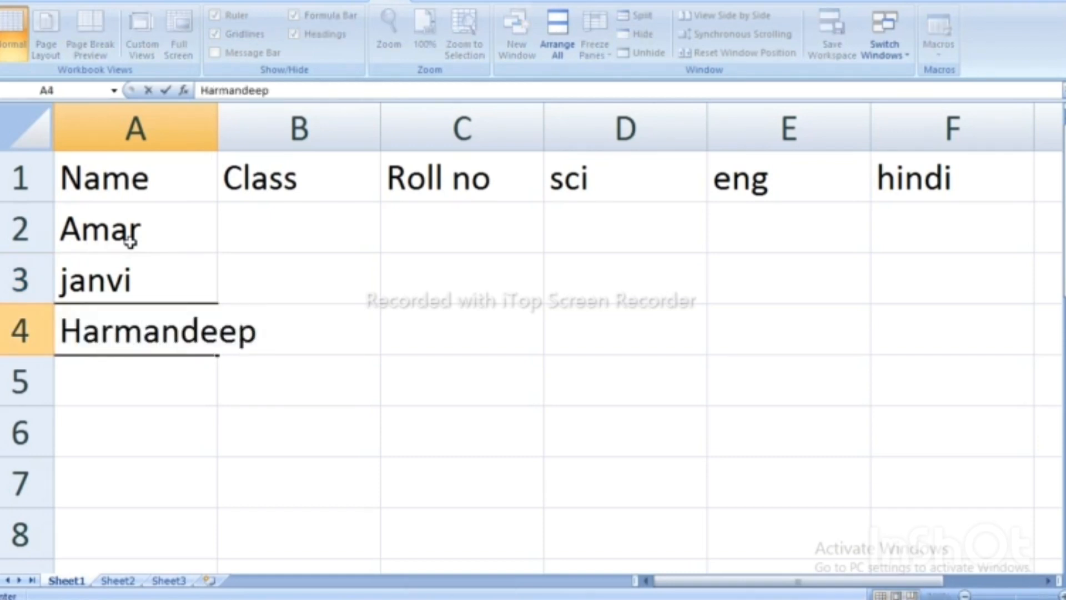
{"action": "type", "text": " Singh"}
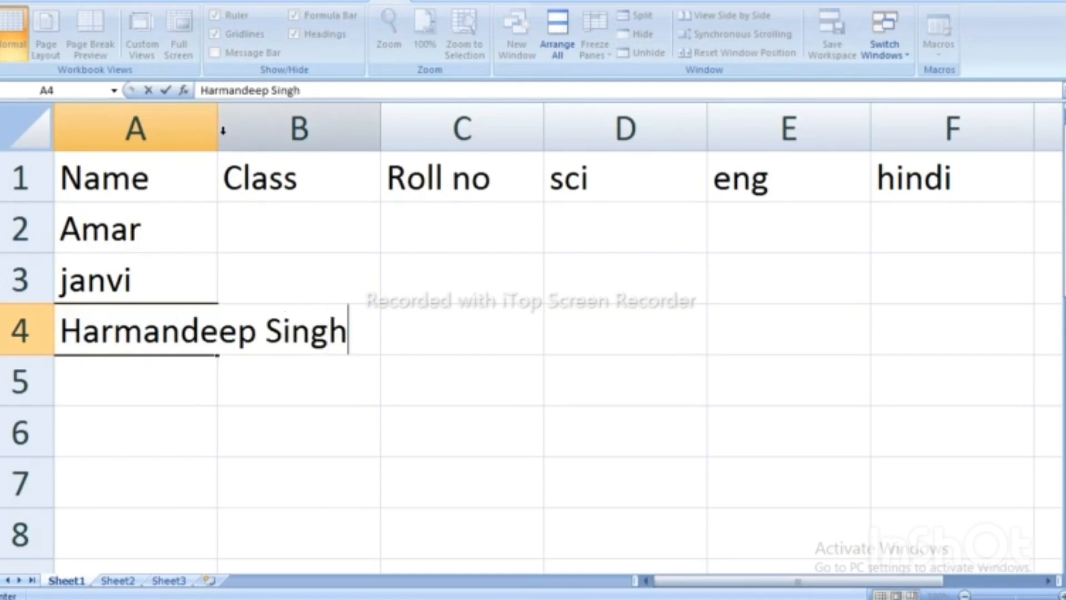
{"action": "left_click", "coordinate": [216, 114]}
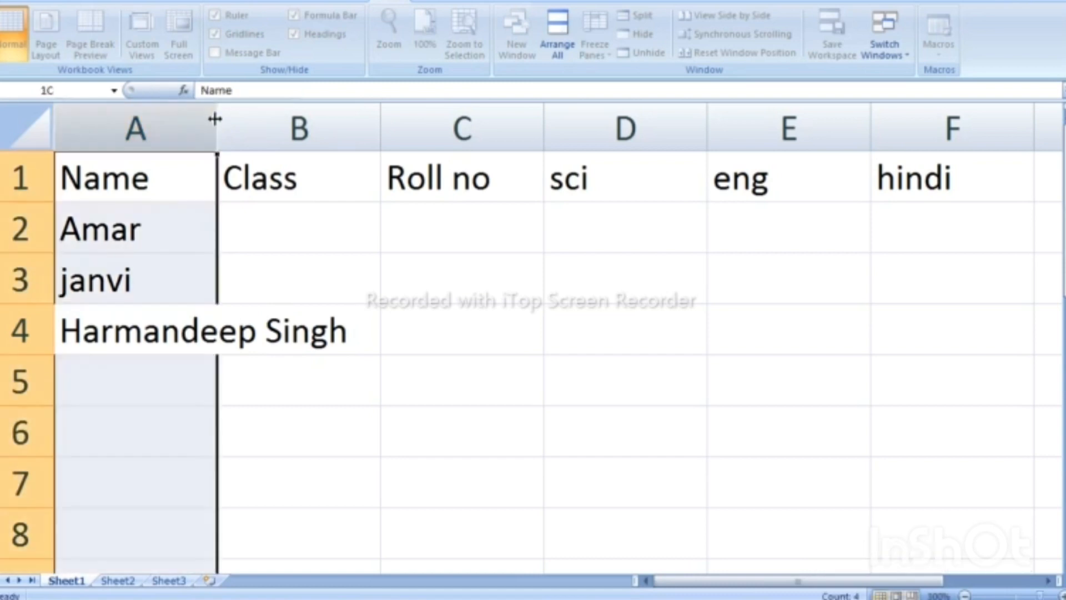
{"action": "left_click_drag", "start_coordinate": [217, 114], "coordinate": [353, 117]}
{"action": "left_click", "coordinate": [136, 377]}
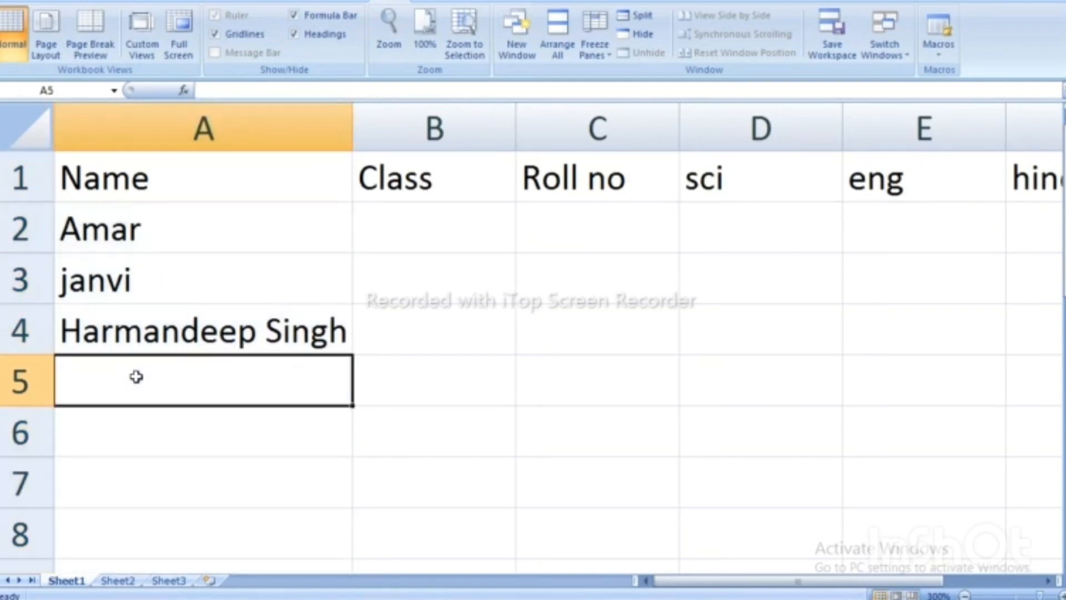
{"action": "type", "text": "veena"}
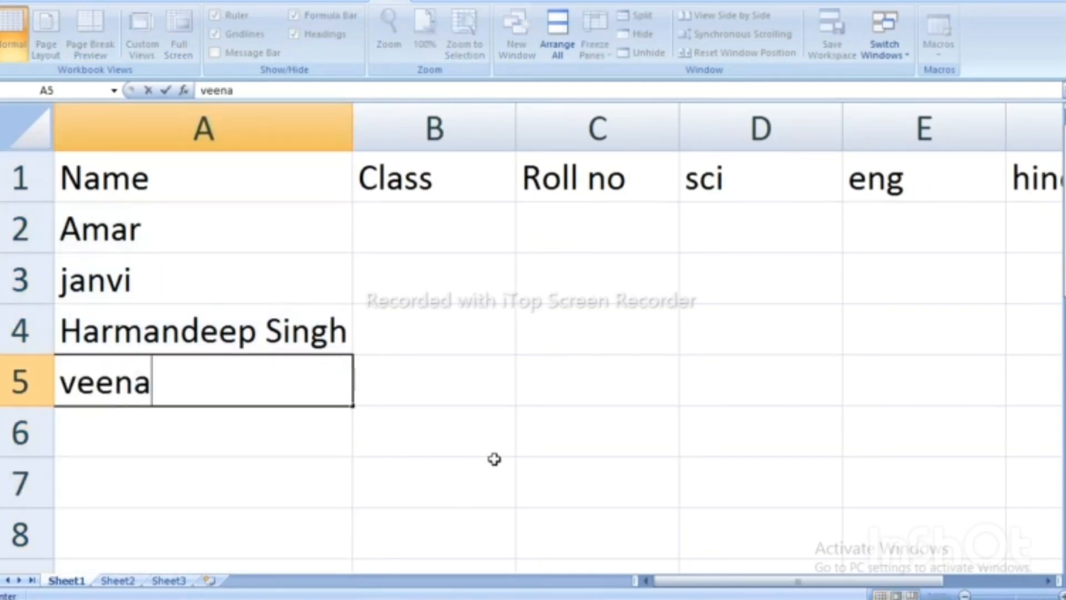
{"action": "left_click", "coordinate": [486, 418]}
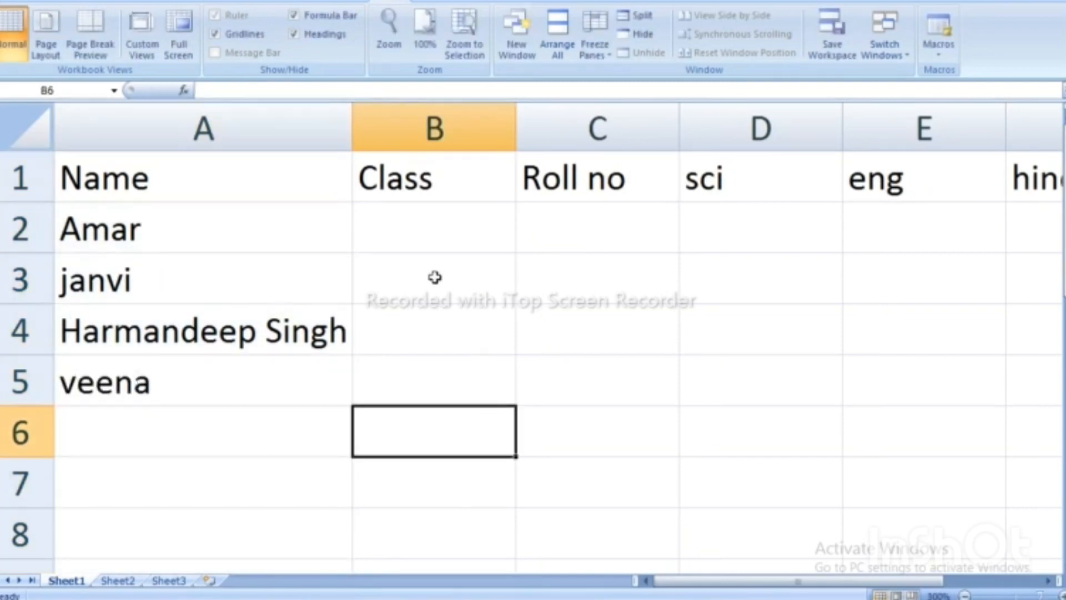
{"action": "left_click", "coordinate": [422, 232]}
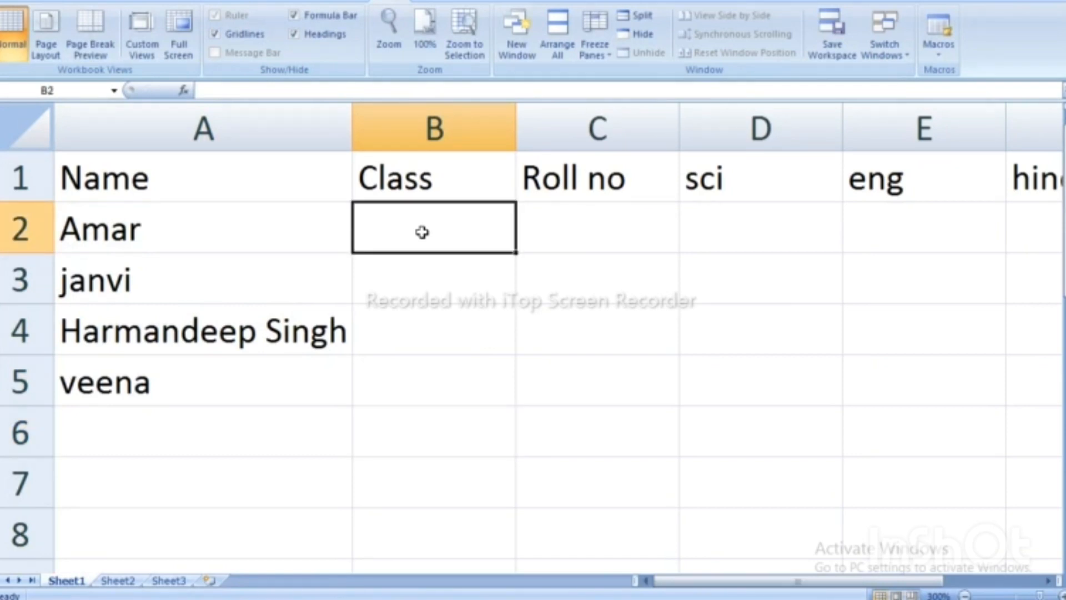
Enter 8th in B2 and fill it down to row 5, producing an 8th–11th series.
{"action": "type", "text": "8th"}
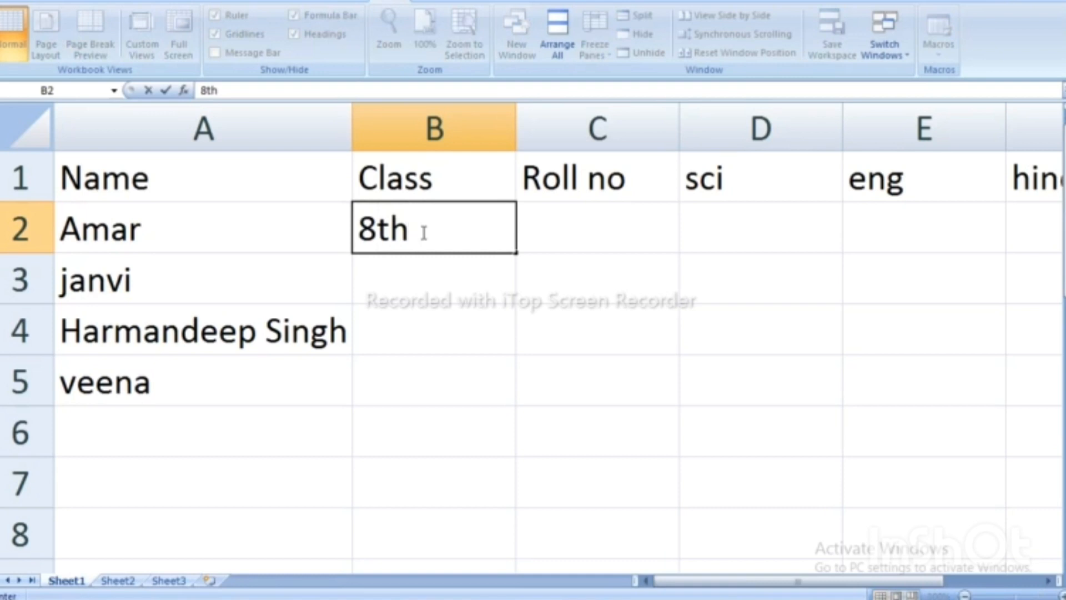
{"action": "key", "text": "Return"}
{"action": "left_click", "coordinate": [420, 222]}
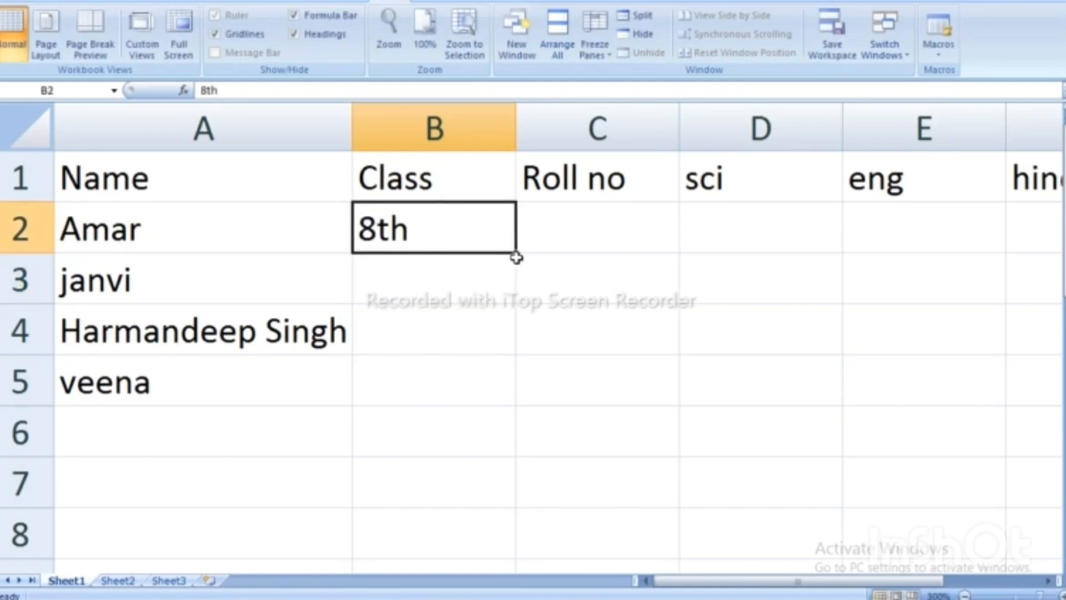
{"action": "left_click_drag", "start_coordinate": [517, 255], "coordinate": [518, 393]}
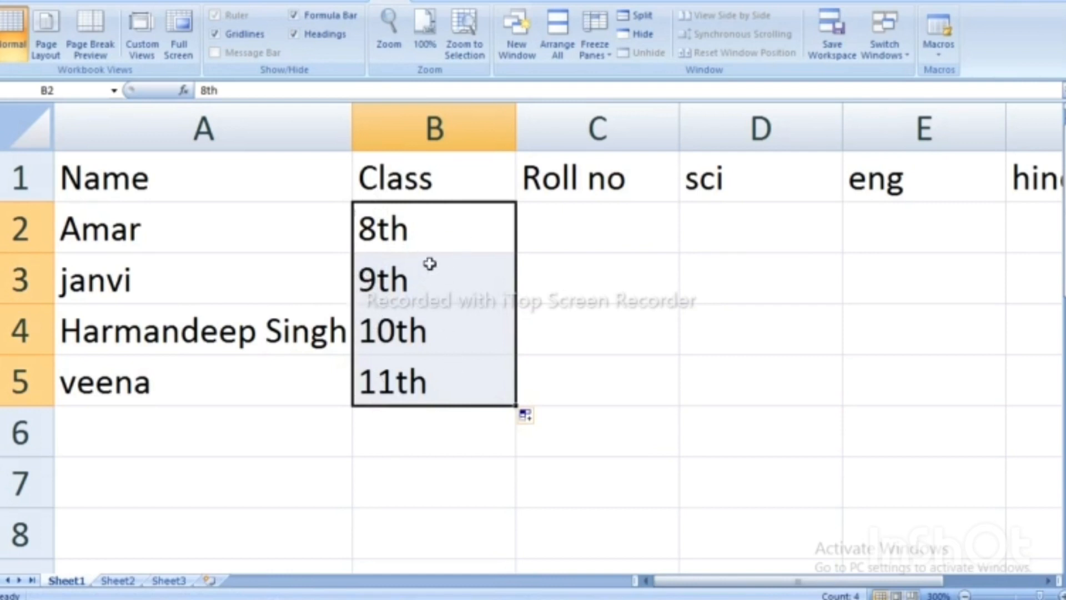
Clear B3:B5 and copy 8th down so every class in B2:B5 reads 8th.
{"action": "left_click_drag", "start_coordinate": [430, 272], "coordinate": [437, 373]}
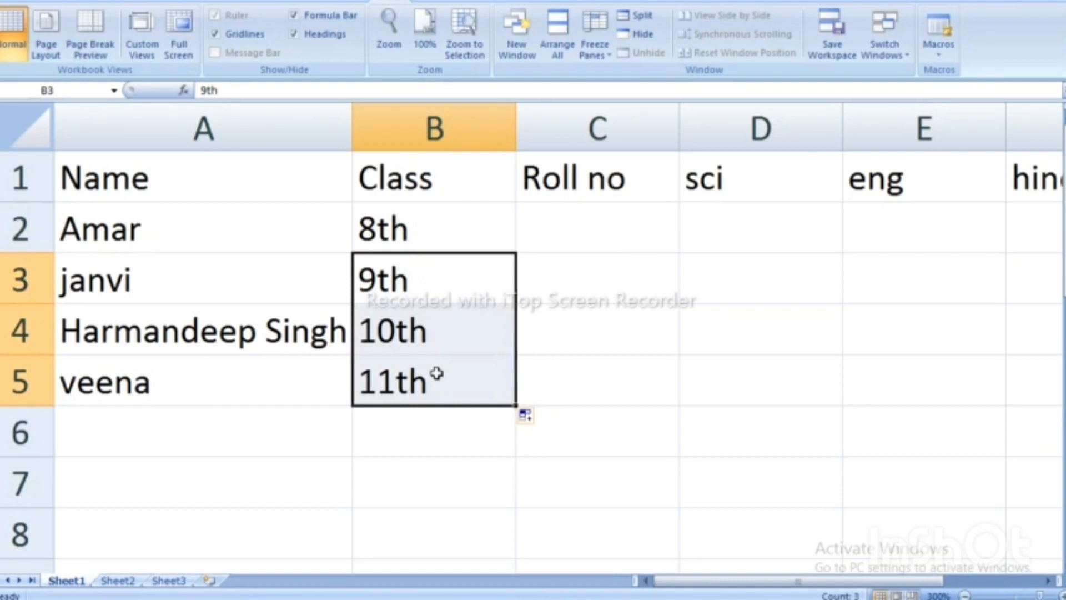
{"action": "key", "text": "Delete"}
{"action": "left_click", "coordinate": [417, 276]}
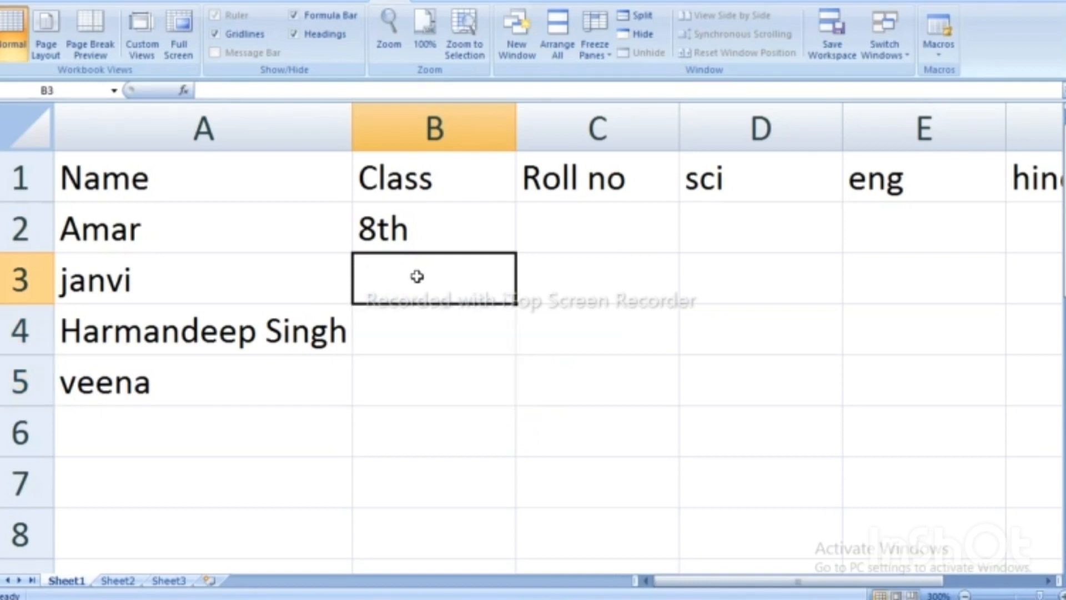
{"action": "type", "text": "8th"}
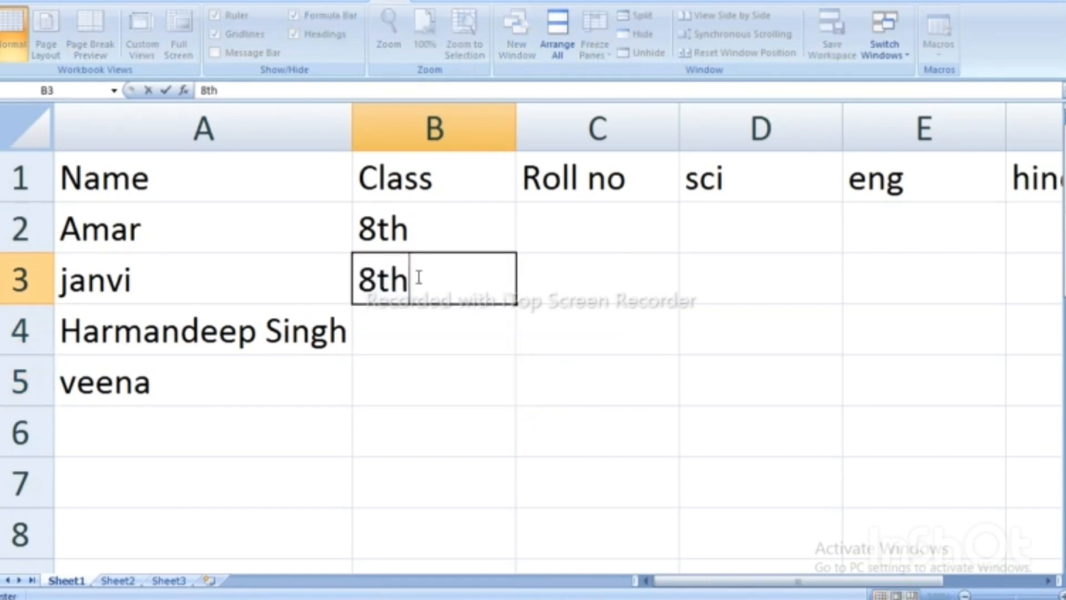
{"action": "left_click_drag", "start_coordinate": [394, 358], "coordinate": [409, 314]}
{"action": "left_click_drag", "start_coordinate": [433, 216], "coordinate": [437, 261]}
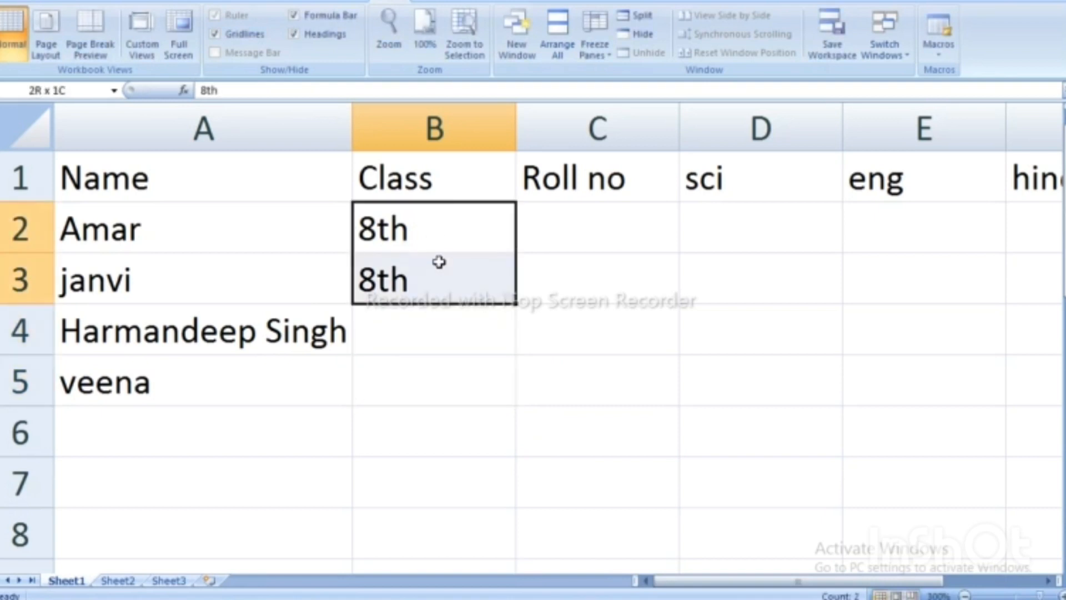
{"action": "left_click_drag", "start_coordinate": [518, 319], "coordinate": [519, 396]}
{"action": "left_click", "coordinate": [628, 231]}
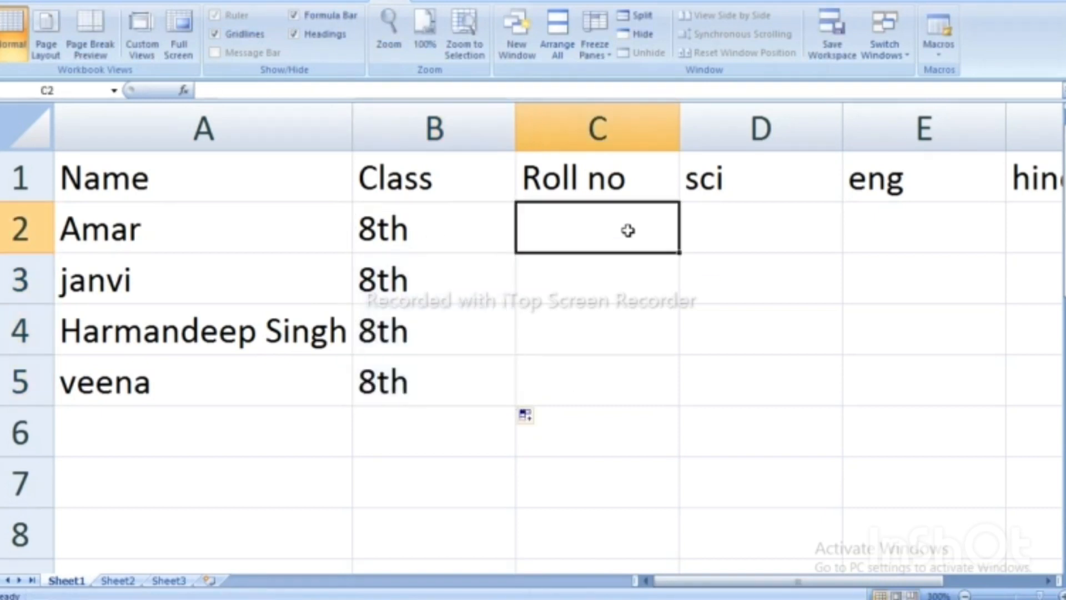
Enter roll number 1 in C2 and fill the series 1 to 4 down to C5.
{"action": "type", "text": "1"}
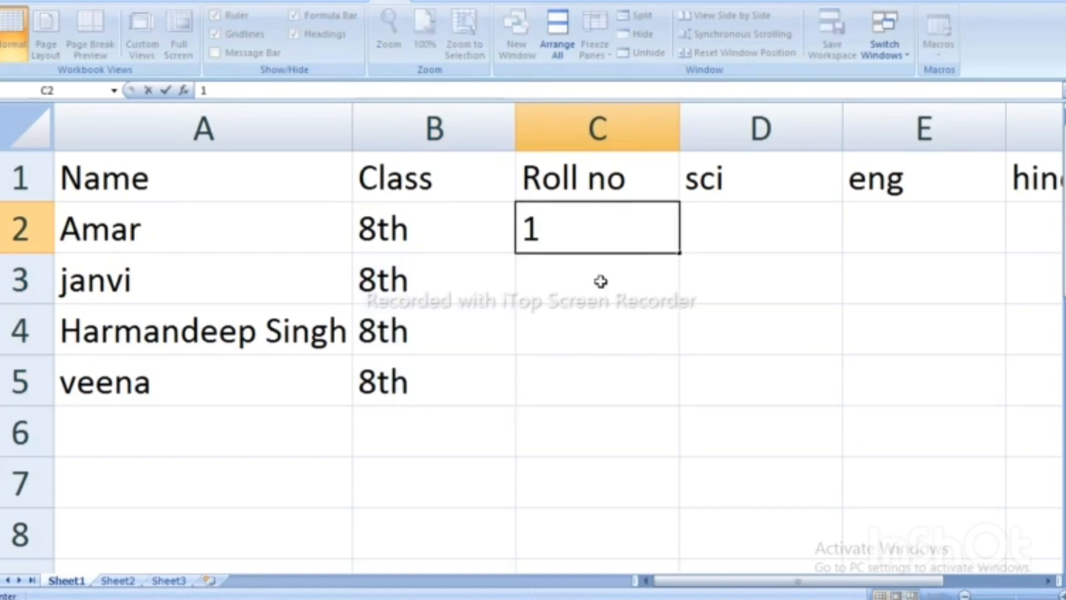
{"action": "key", "text": "Return"}
{"action": "left_click", "coordinate": [643, 227]}
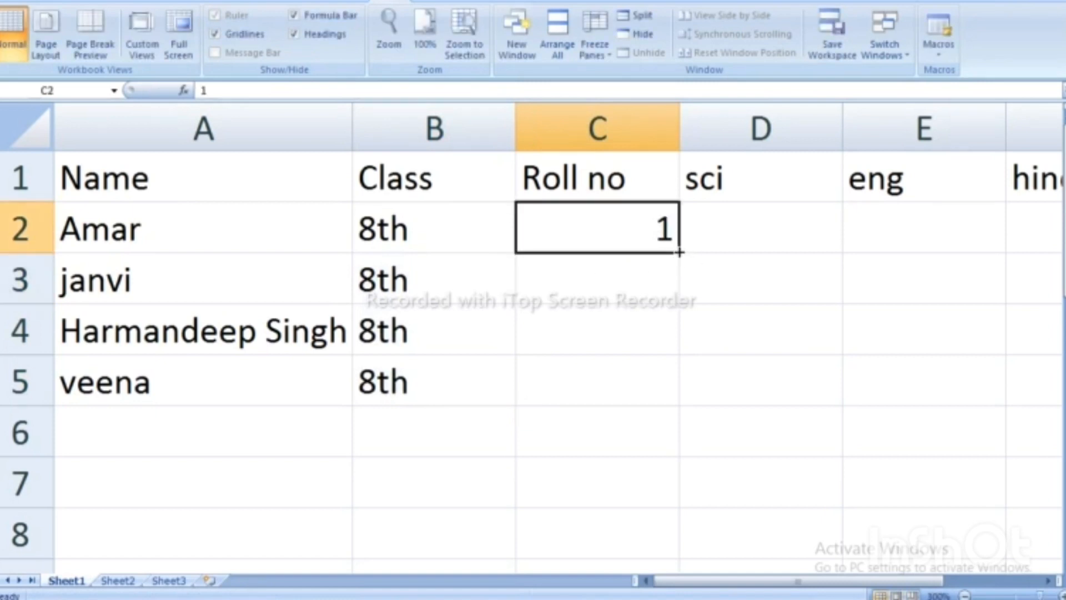
{"action": "left_click_drag", "start_coordinate": [678, 252], "coordinate": [678, 389]}
{"action": "left_click", "coordinate": [749, 235]}
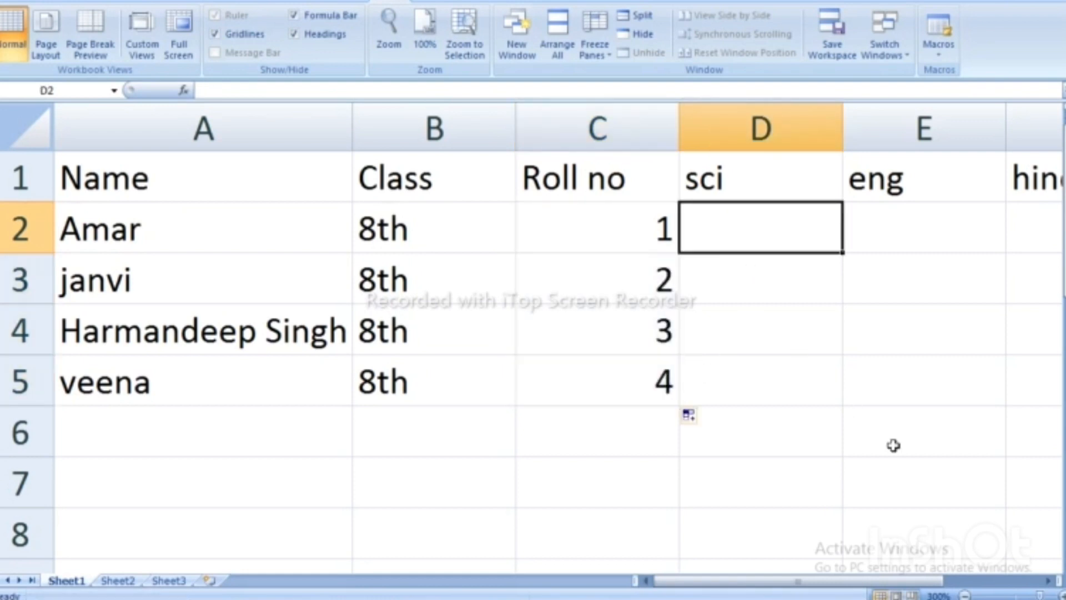
Enter the sci marks 88, 56, 34 and 22 in D2:D5.
{"action": "type", "text": "88"}
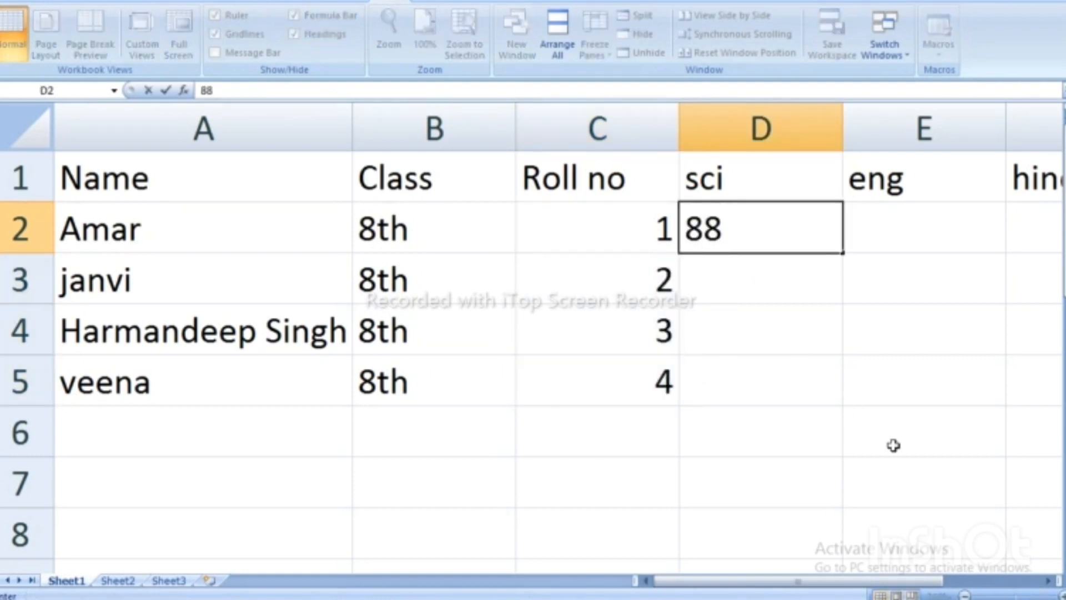
{"action": "key", "text": "Return"}
{"action": "type", "text": "56"}
{"action": "key", "text": "Return"}
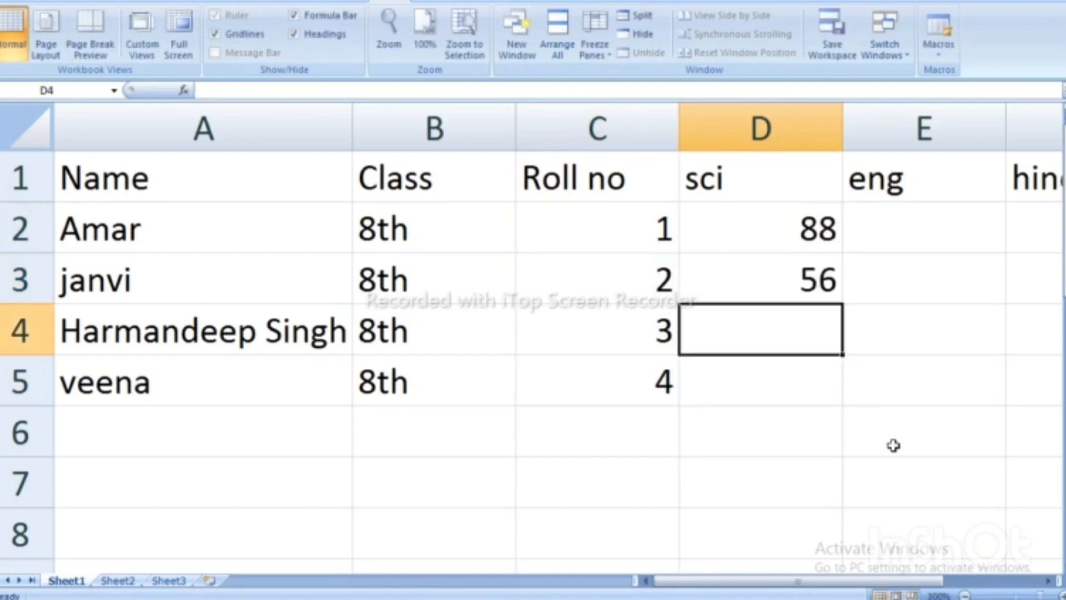
{"action": "type", "text": "34"}
{"action": "key", "text": "Return"}
{"action": "type", "text": "22"}
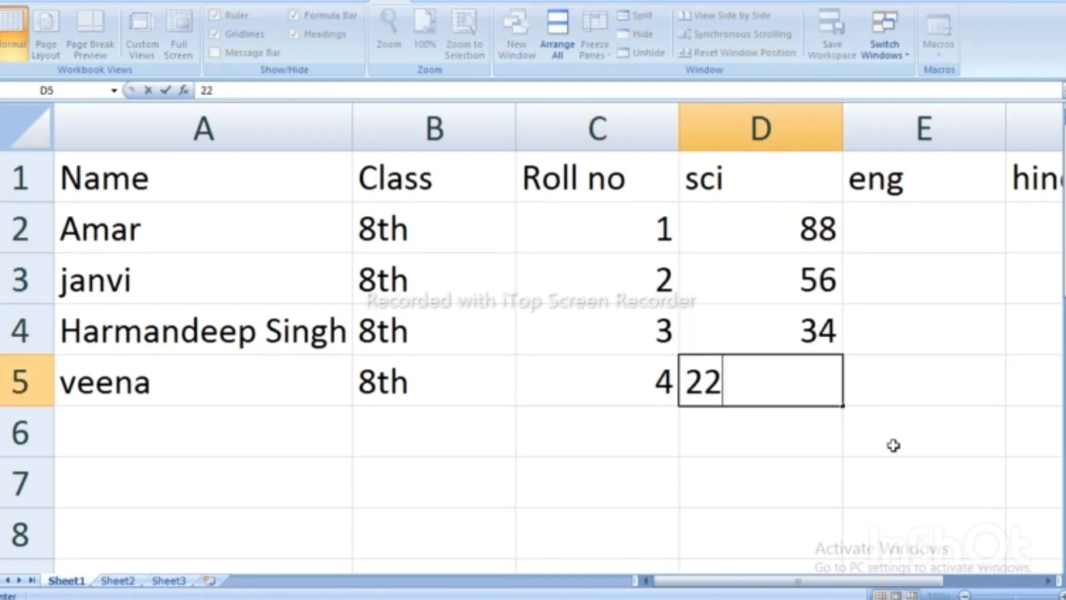
{"action": "key", "text": "Return"}
Enter the eng marks 33, 44, 55 and 66 in E2:E5.
{"action": "key", "text": "Right"}
{"action": "key", "text": "Up"}
{"action": "key", "text": "Up"}
{"action": "key", "text": "Up"}
{"action": "key", "text": "Up"}
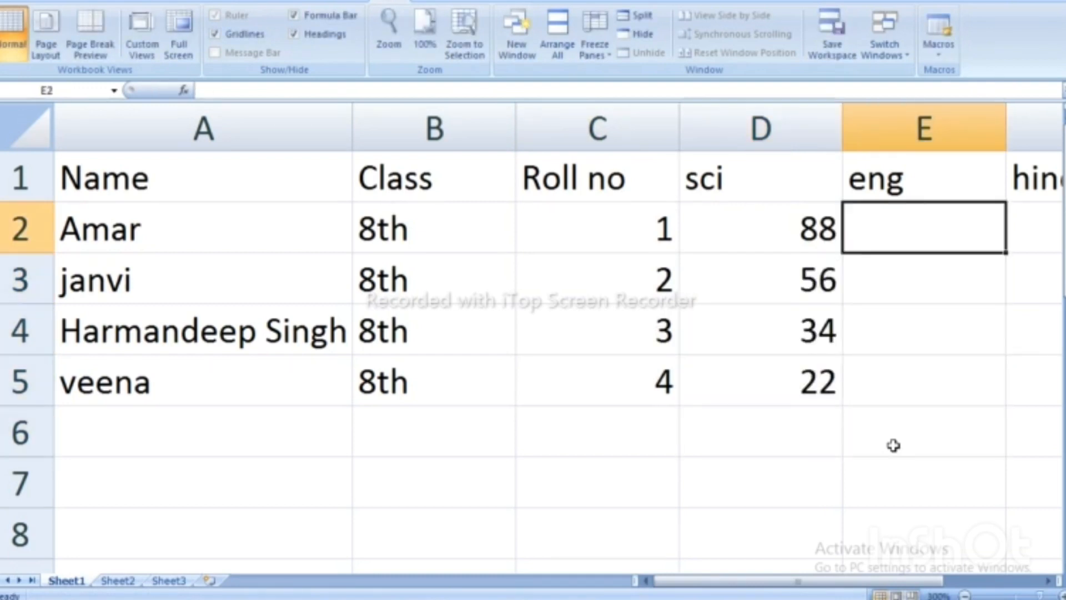
{"action": "type", "text": "33"}
{"action": "key", "text": "Return"}
{"action": "type", "text": "44"}
{"action": "key", "text": "Return"}
{"action": "type", "text": "55"}
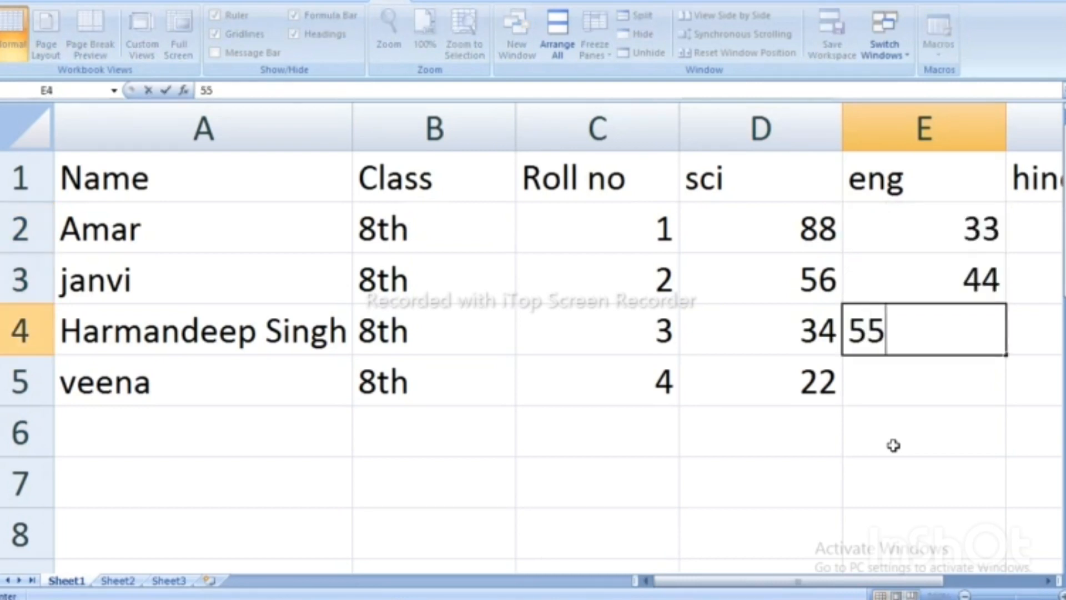
{"action": "key", "text": "Return"}
{"action": "type", "text": "66"}
{"action": "key", "text": "Return"}
{"action": "left_click_drag", "start_coordinate": [704, 579], "coordinate": [800, 569]}
Enter the hindi marks 66, 44, 66 and 77 in F2:F5.
{"action": "left_click", "coordinate": [648, 231]}
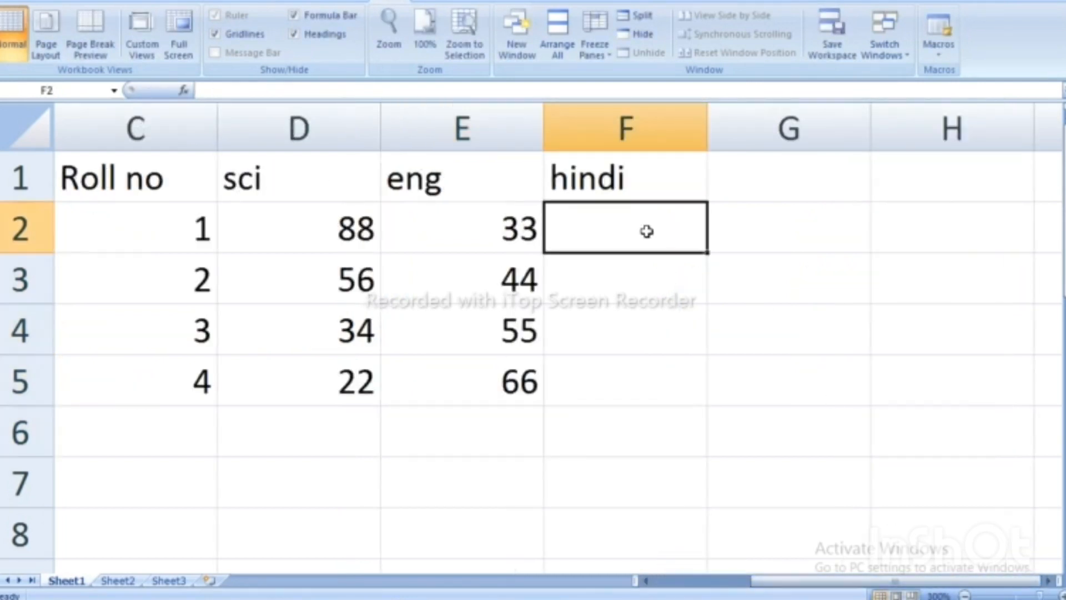
{"action": "type", "text": "66"}
{"action": "key", "text": "Return"}
{"action": "type", "text": "44"}
{"action": "key", "text": "Return"}
{"action": "type", "text": "66"}
{"action": "key", "text": "Return"}
{"action": "type", "text": "77"}
{"action": "key", "text": "Return"}
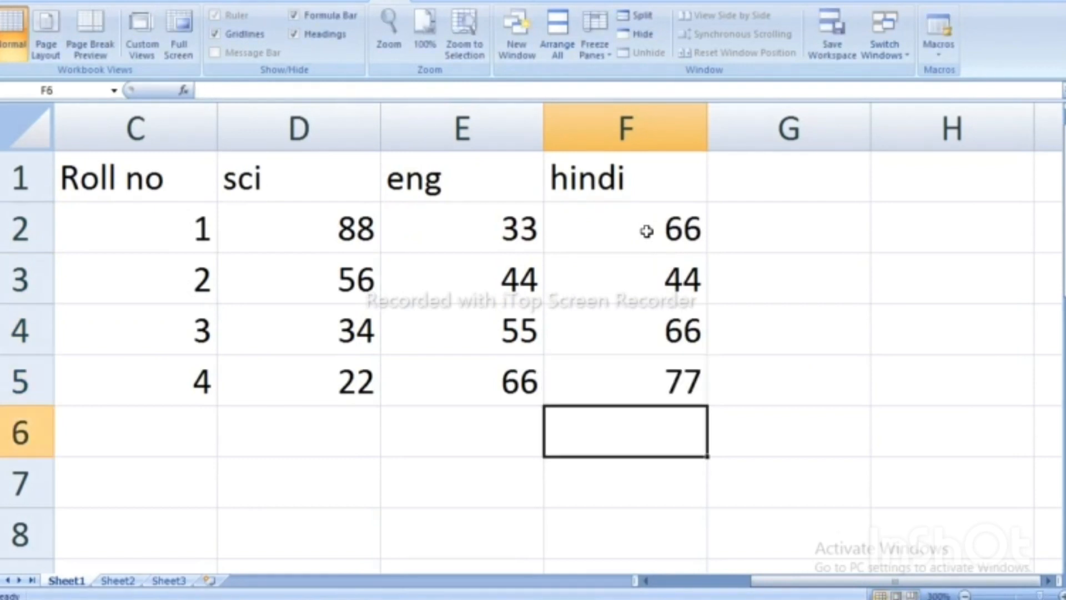
{"action": "left_click", "coordinate": [791, 166]}
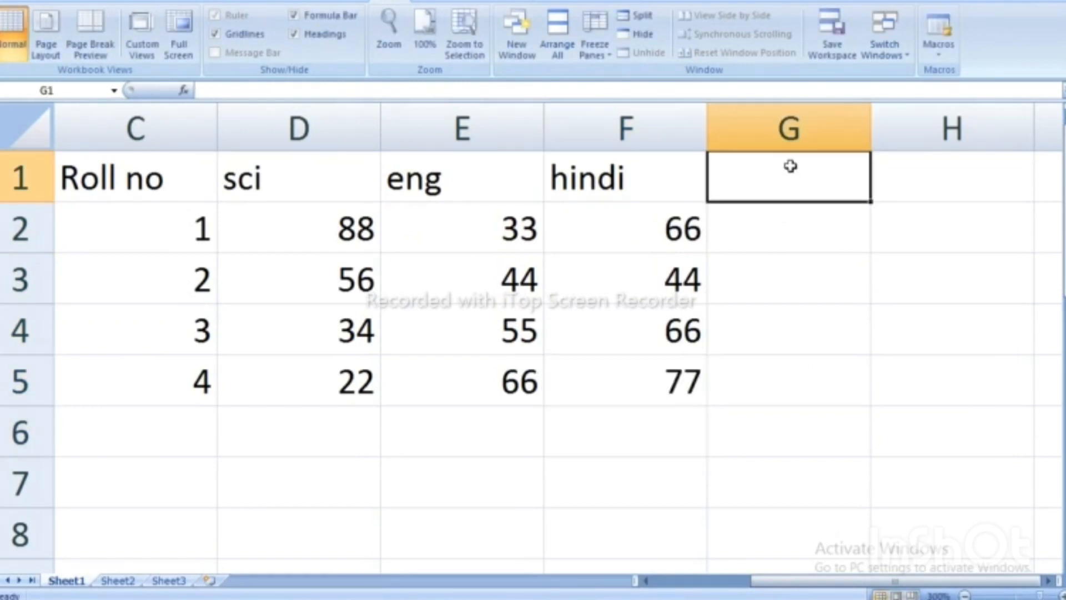
Add the heading Total in G1 and the formula =sum(d2:f2) in G2, giving 187.
{"action": "type", "text": "Total"}
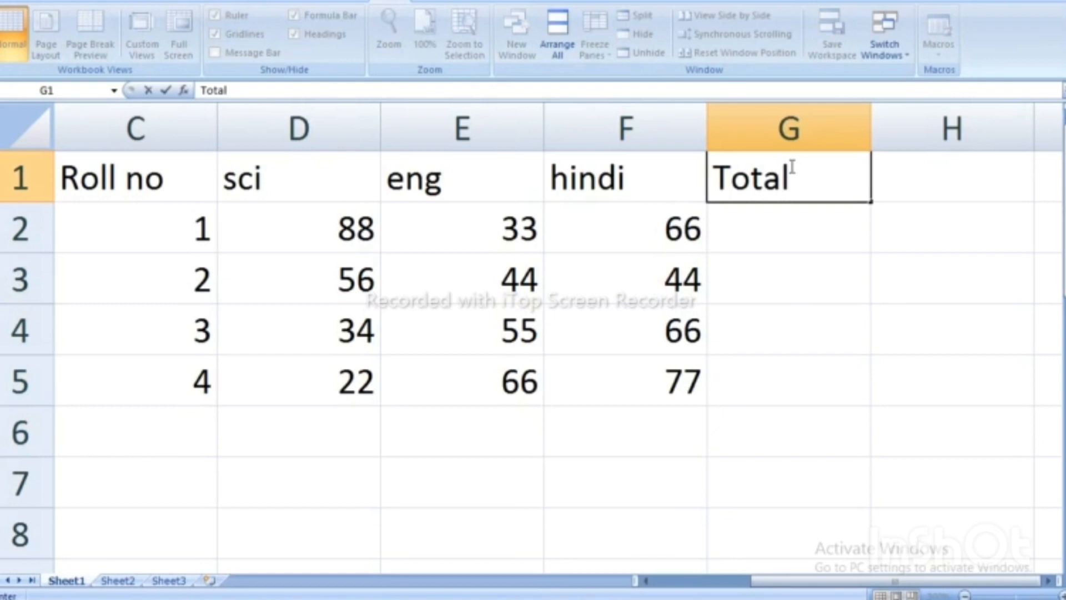
{"action": "left_click", "coordinate": [775, 230]}
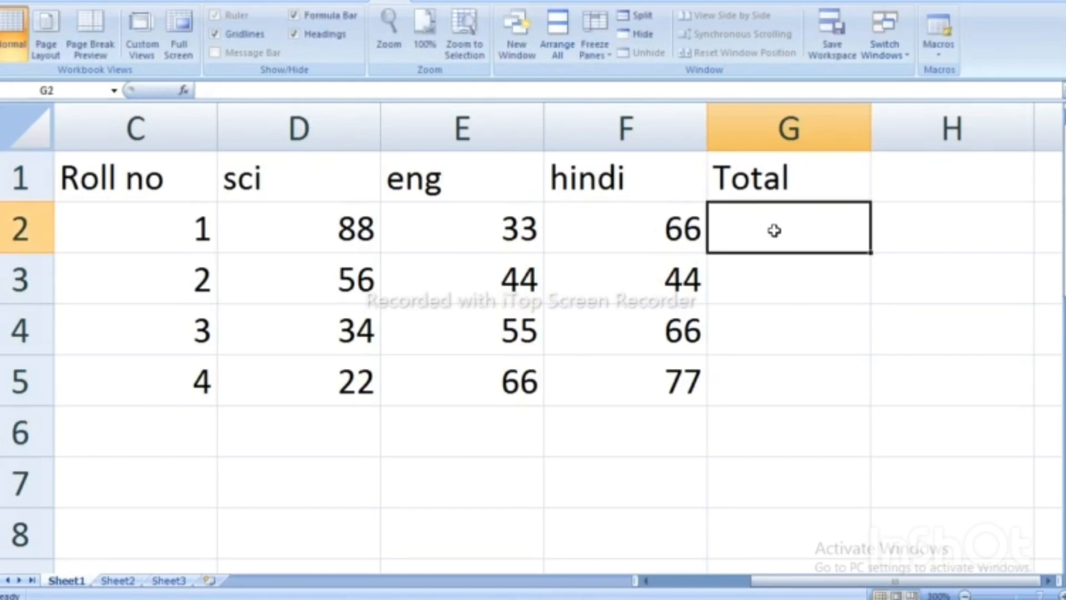
{"action": "type", "text": "="}
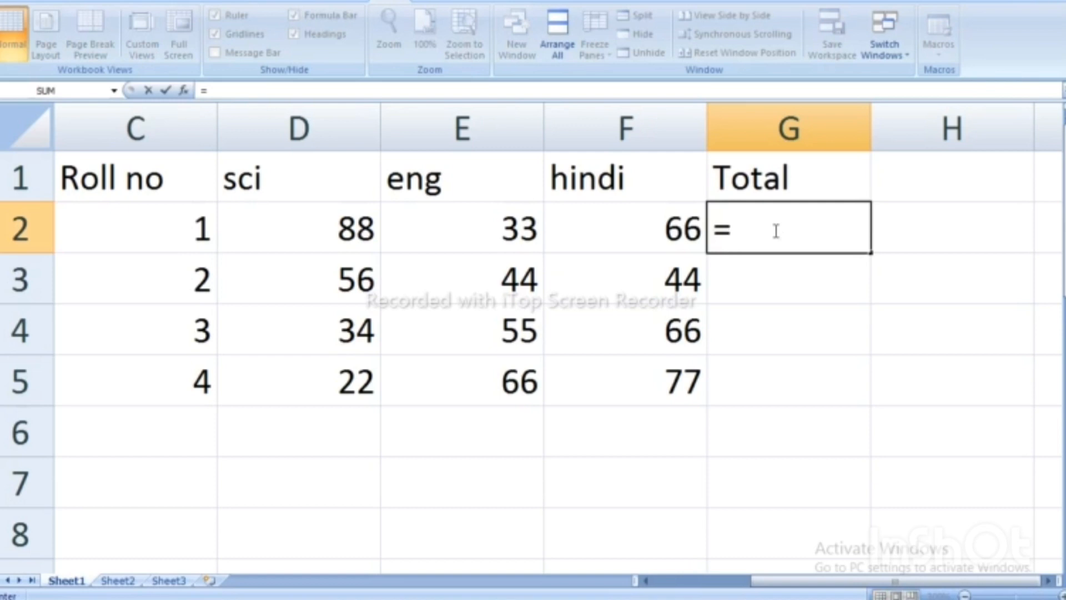
{"action": "type", "text": "sum"}
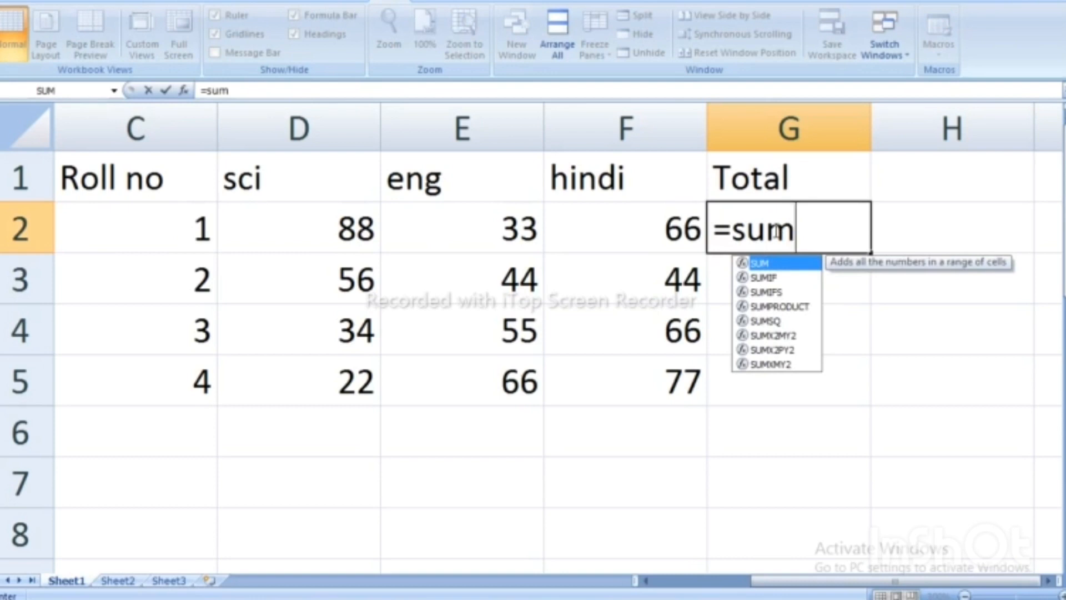
{"action": "type", "text": "("}
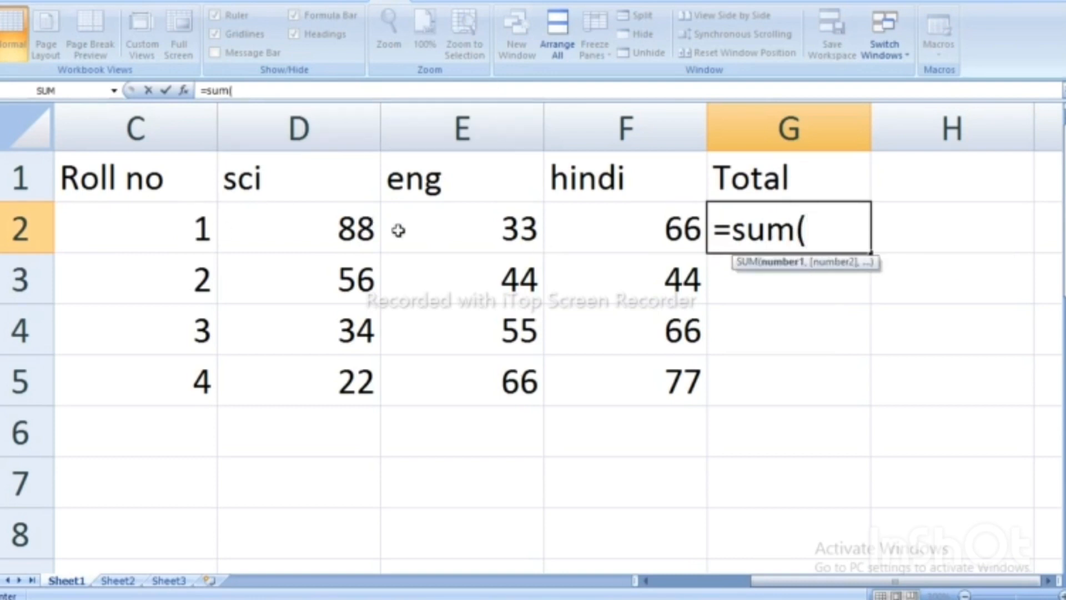
{"action": "left_click", "coordinate": [294, 221]}
{"action": "left_click_drag", "start_coordinate": [294, 222], "coordinate": [583, 243]}
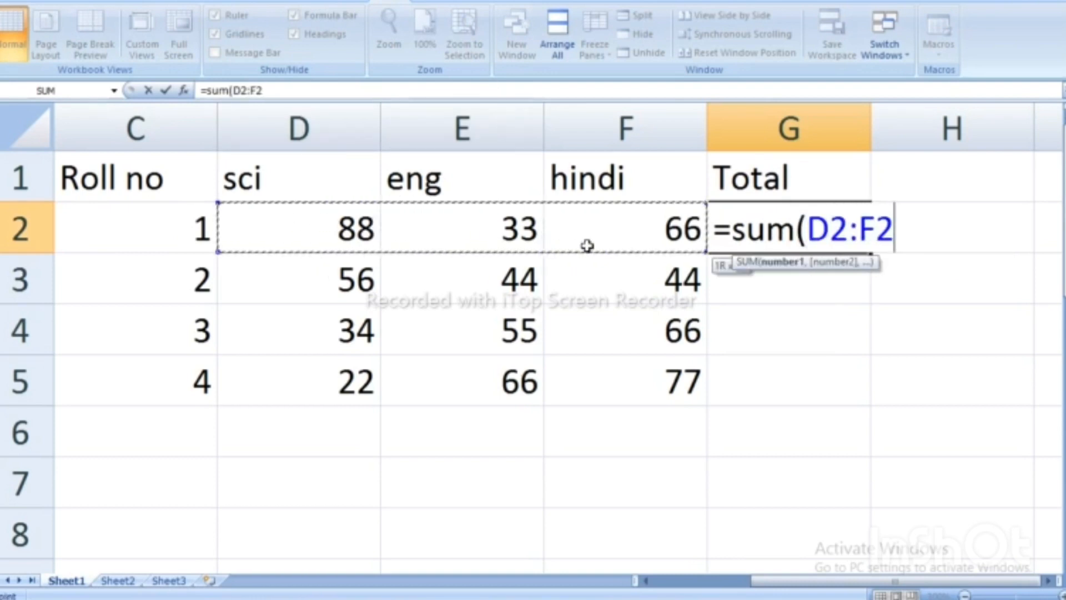
{"action": "key", "text": "BackSpace"}
{"action": "key", "text": "BackSpace"}
{"action": "key", "text": "BackSpace"}
{"action": "key", "text": "BackSpace"}
{"action": "key", "text": "BackSpace"}
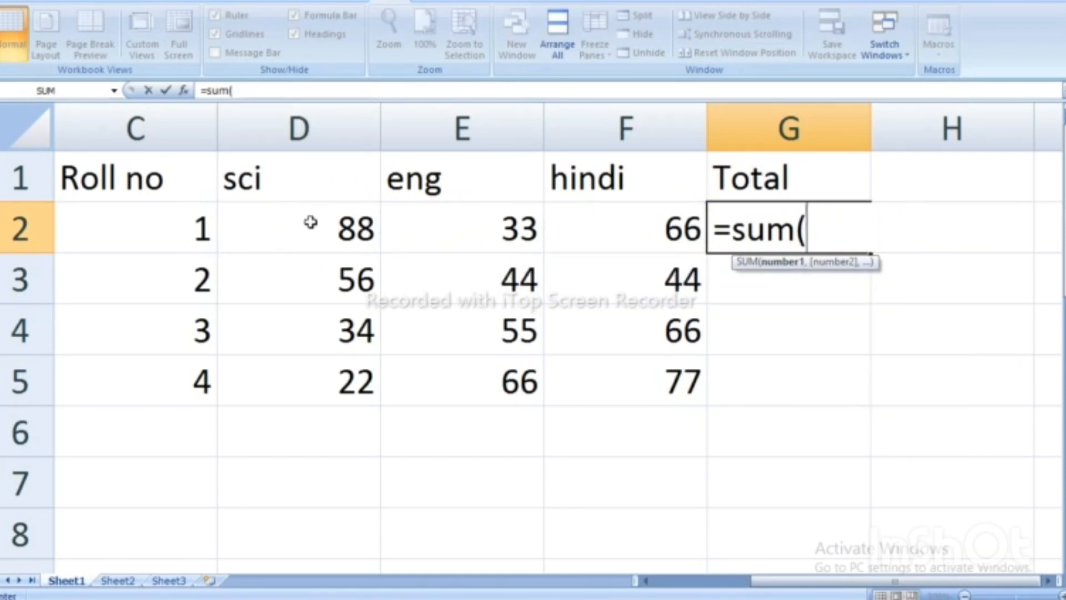
{"action": "type", "text": "d2"}
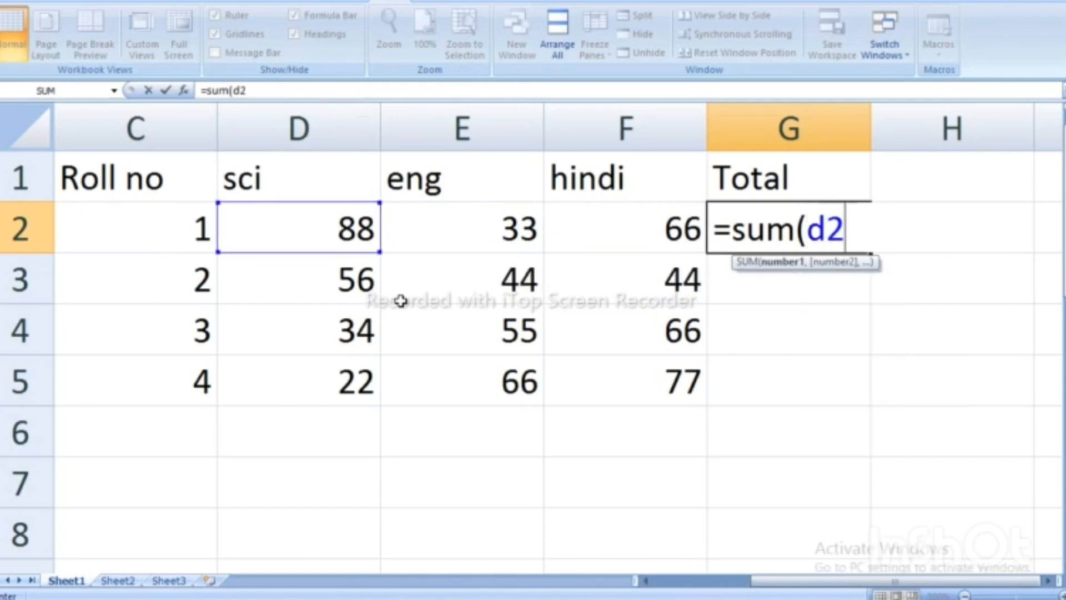
{"action": "type", "text": ":"}
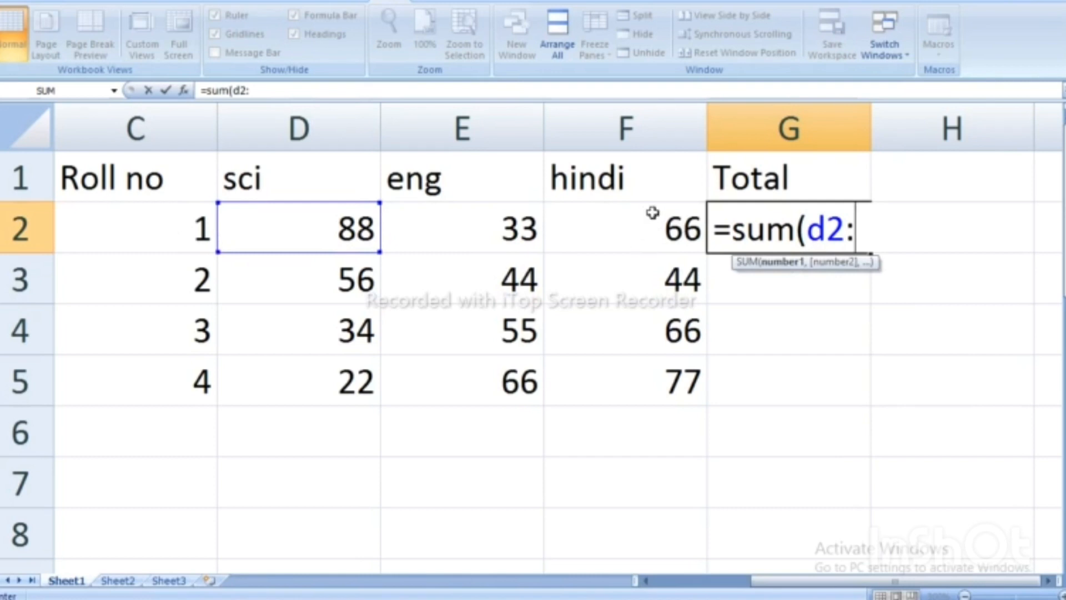
{"action": "type", "text": "f2"}
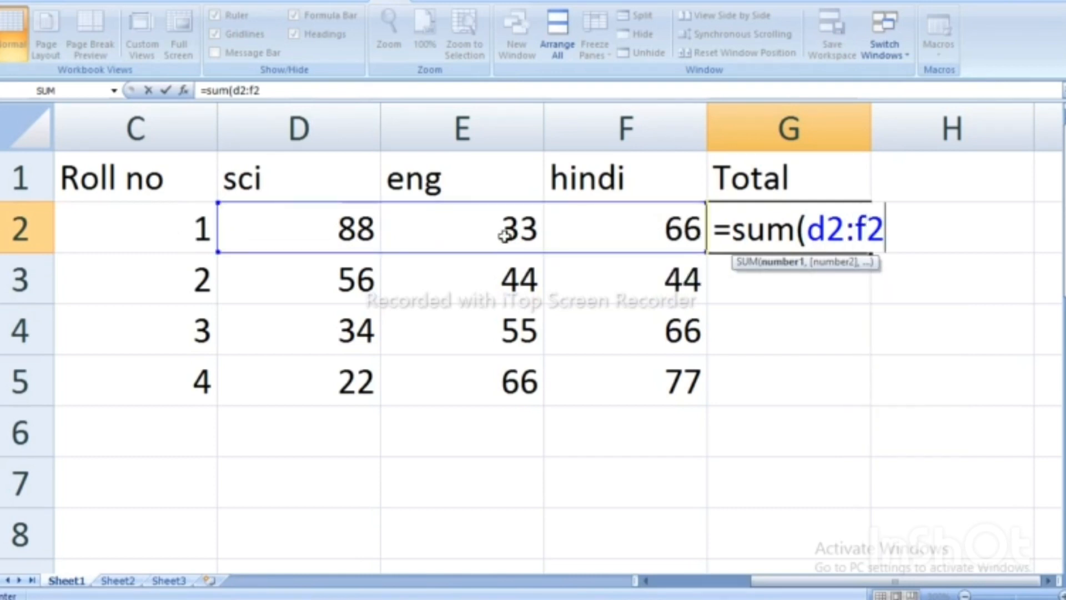
{"action": "type", "text": ")"}
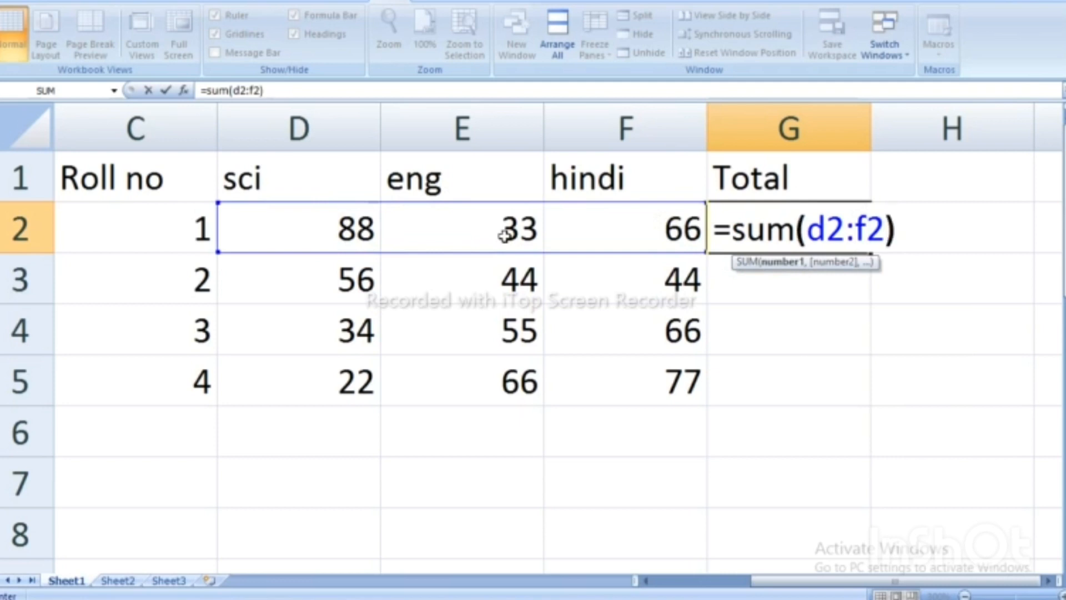
{"action": "key", "text": "Return"}
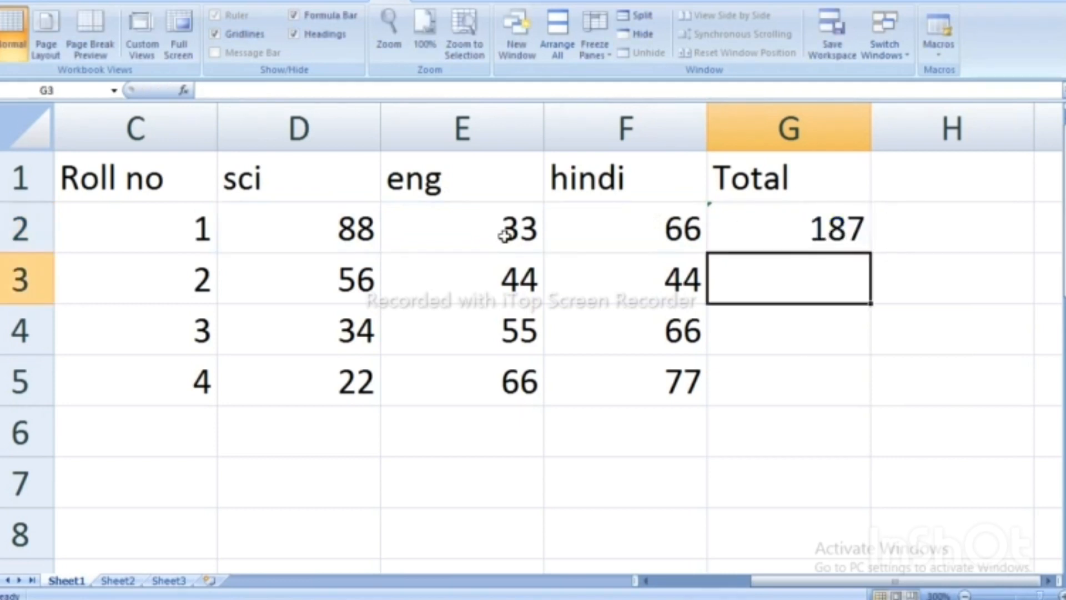
{"action": "left_click", "coordinate": [798, 232]}
Copy G2's SUM formula down to G5, then delete the copied totals.
{"action": "left_click_drag", "start_coordinate": [800, 580], "coordinate": [702, 580]}
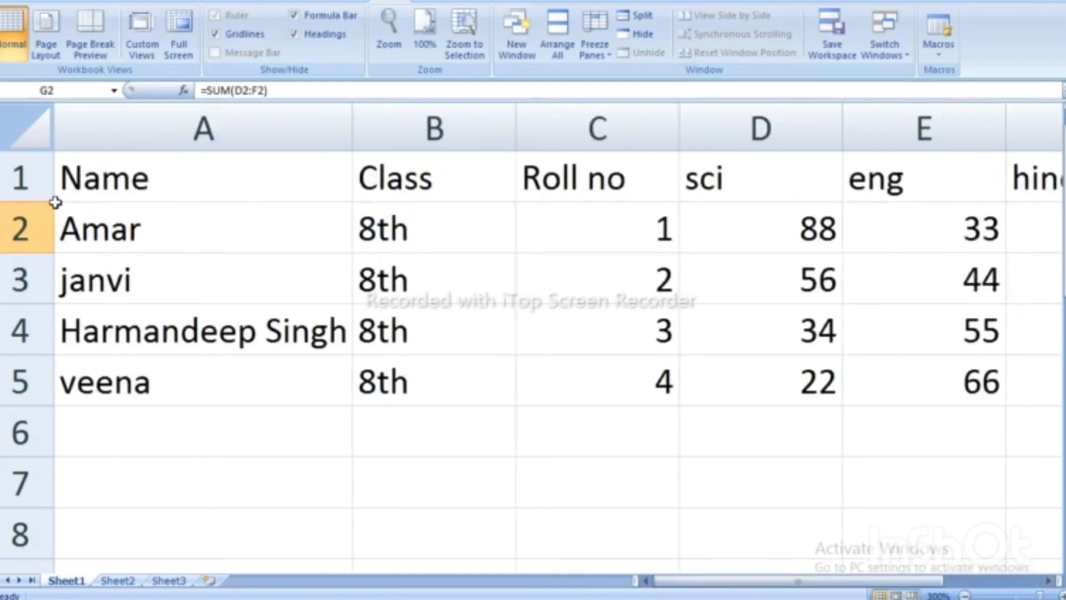
{"action": "left_click", "coordinate": [22, 223]}
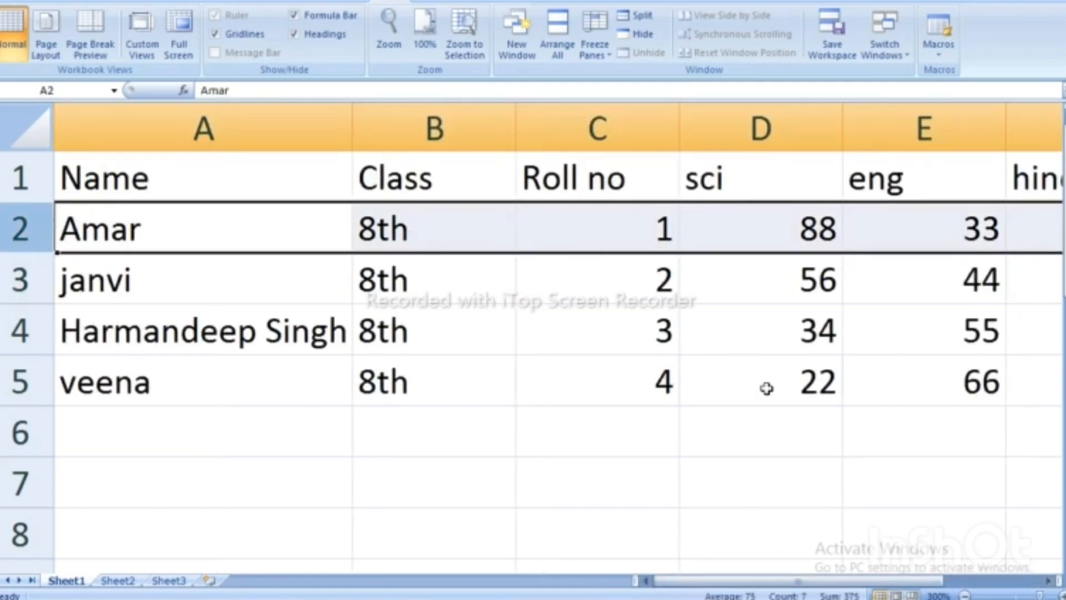
{"action": "left_click_drag", "start_coordinate": [686, 582], "coordinate": [740, 584]}
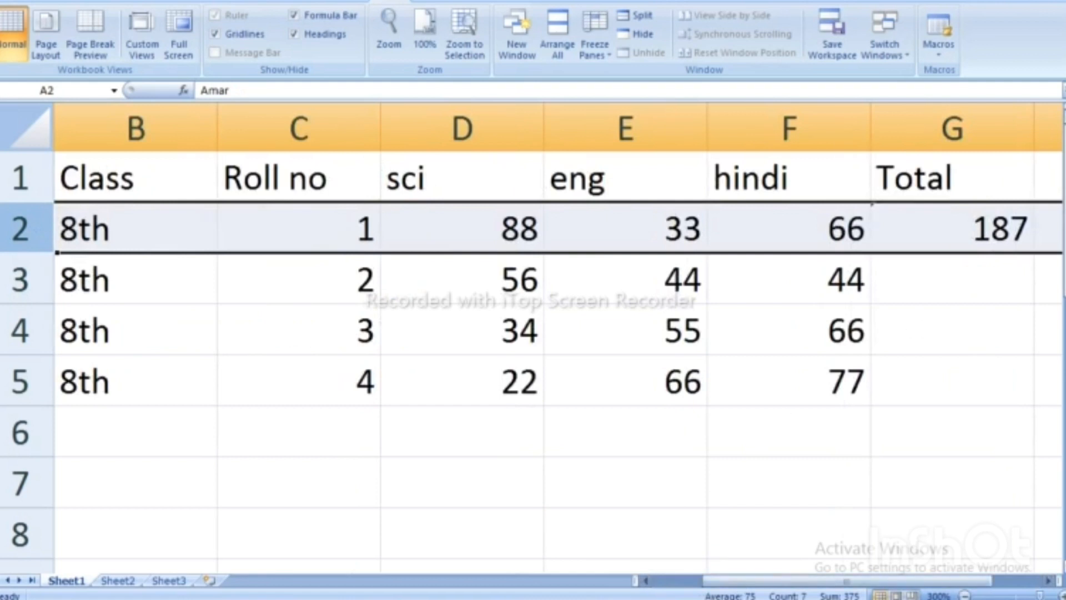
{"action": "left_click", "coordinate": [971, 280]}
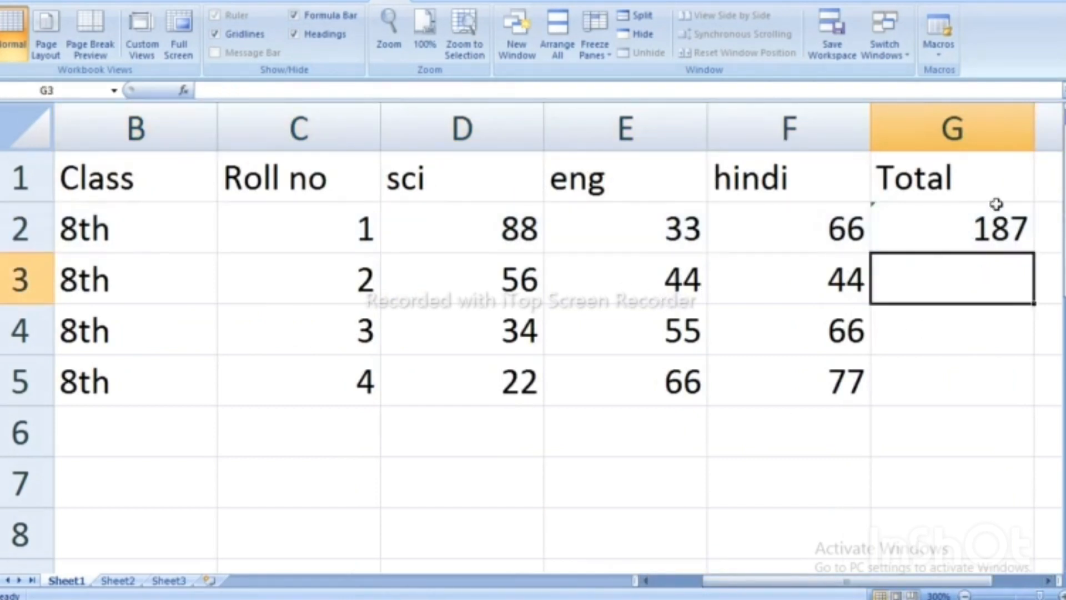
{"action": "left_click", "coordinate": [977, 228]}
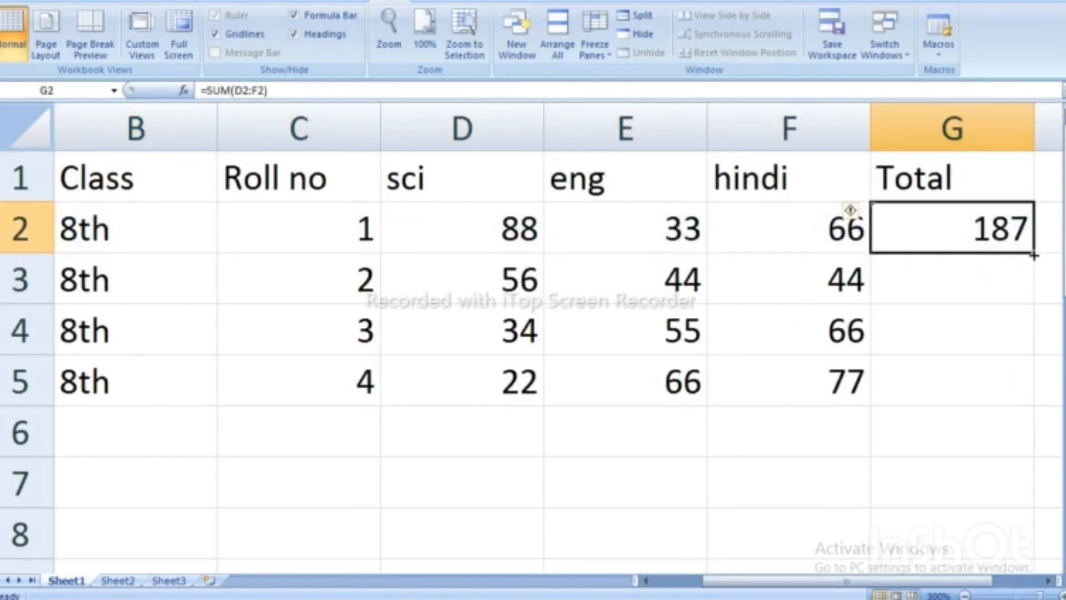
{"action": "left_click_drag", "start_coordinate": [1033, 256], "coordinate": [1034, 400]}
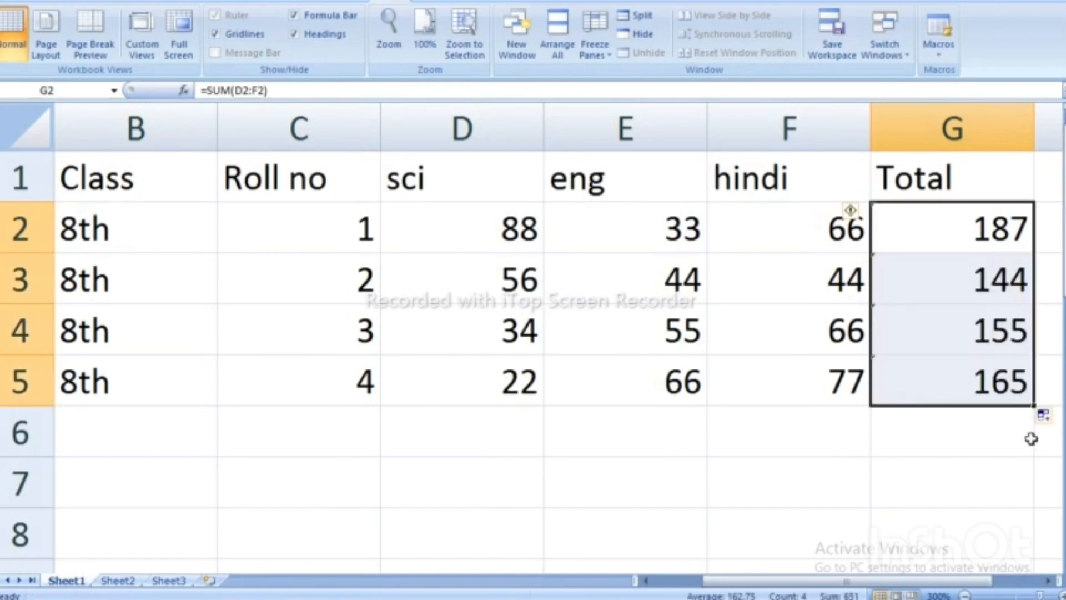
{"action": "left_click", "coordinate": [854, 477]}
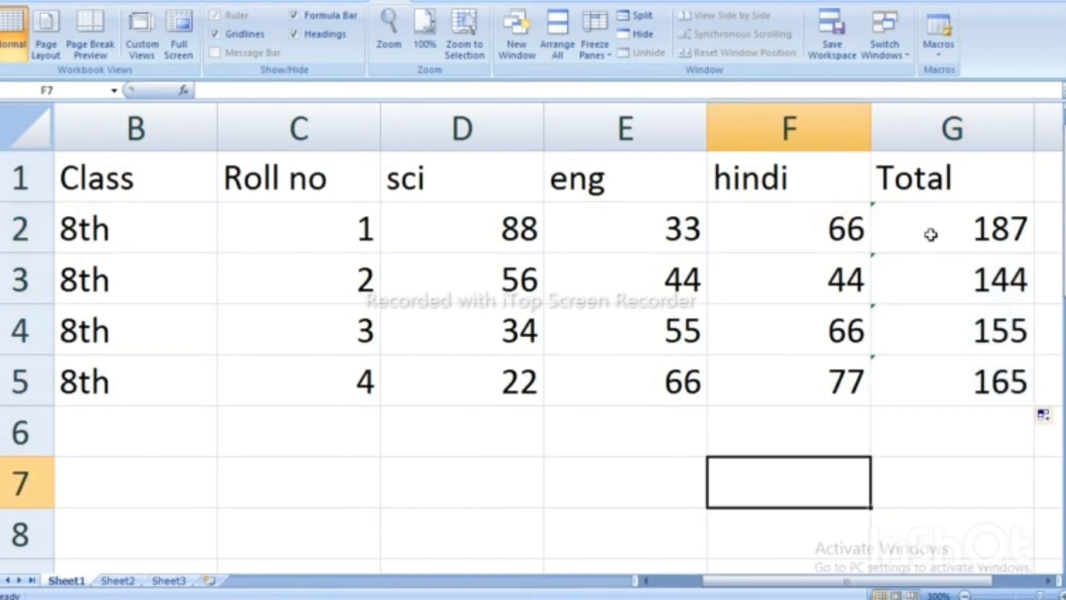
{"action": "left_click_drag", "start_coordinate": [930, 235], "coordinate": [954, 370]}
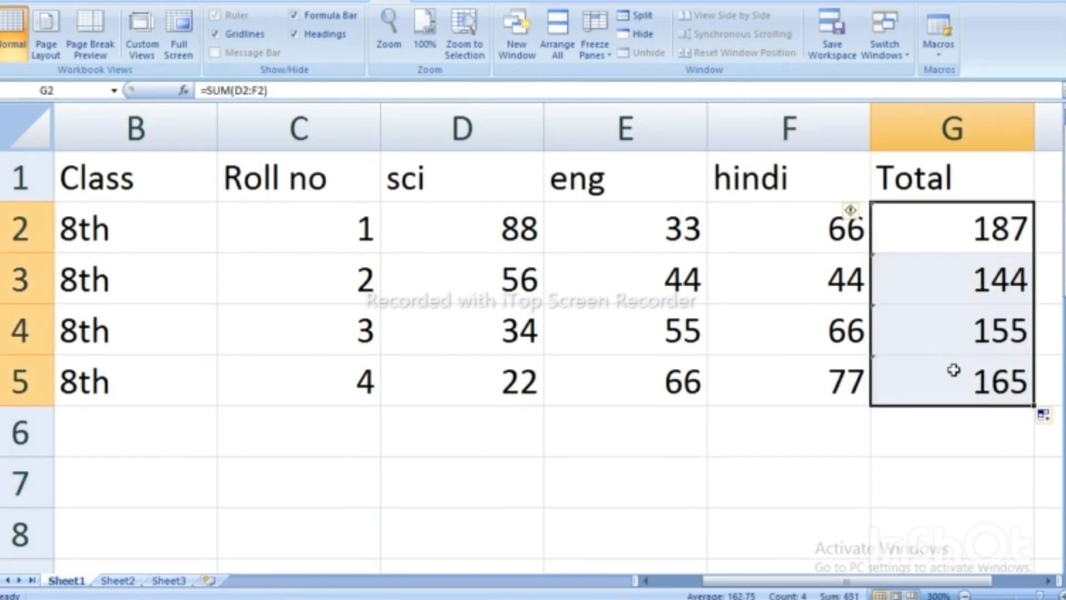
{"action": "key", "text": "Delete"}
AutoSum D2:G5 so the Total column shows 187, 144, 155 and 165.
{"action": "left_click", "coordinate": [620, 493]}
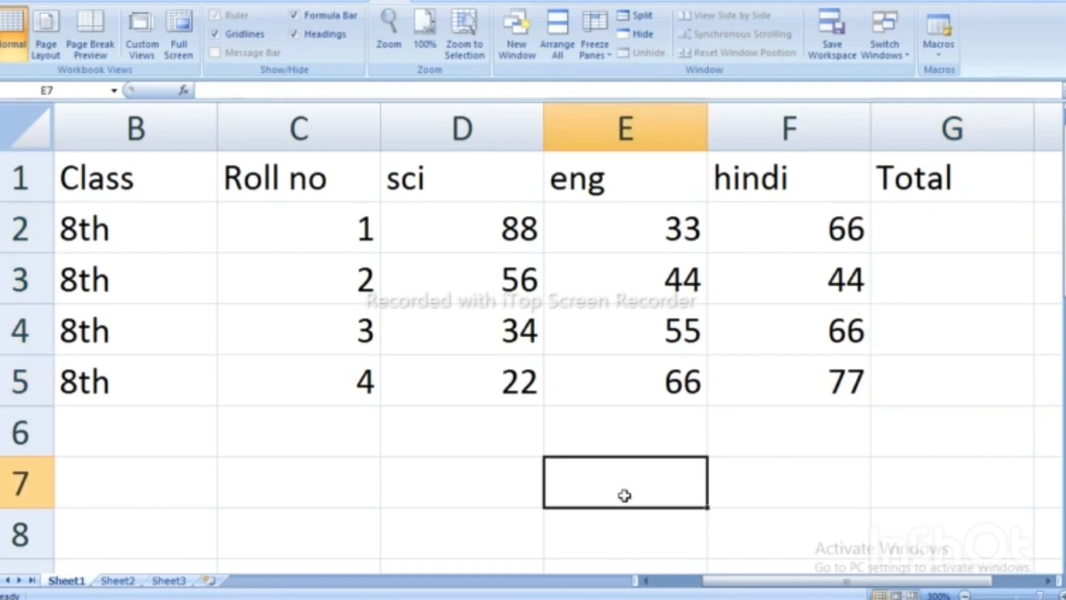
{"action": "mouse_move", "coordinate": [746, 590]}
{"action": "left_mouse_down"}
{"action": "mouse_move", "coordinate": [700, 582]}
{"action": "mouse_move", "coordinate": [757, 581]}
{"action": "left_mouse_up"}
{"action": "left_click_drag", "start_coordinate": [432, 214], "coordinate": [881, 395]}
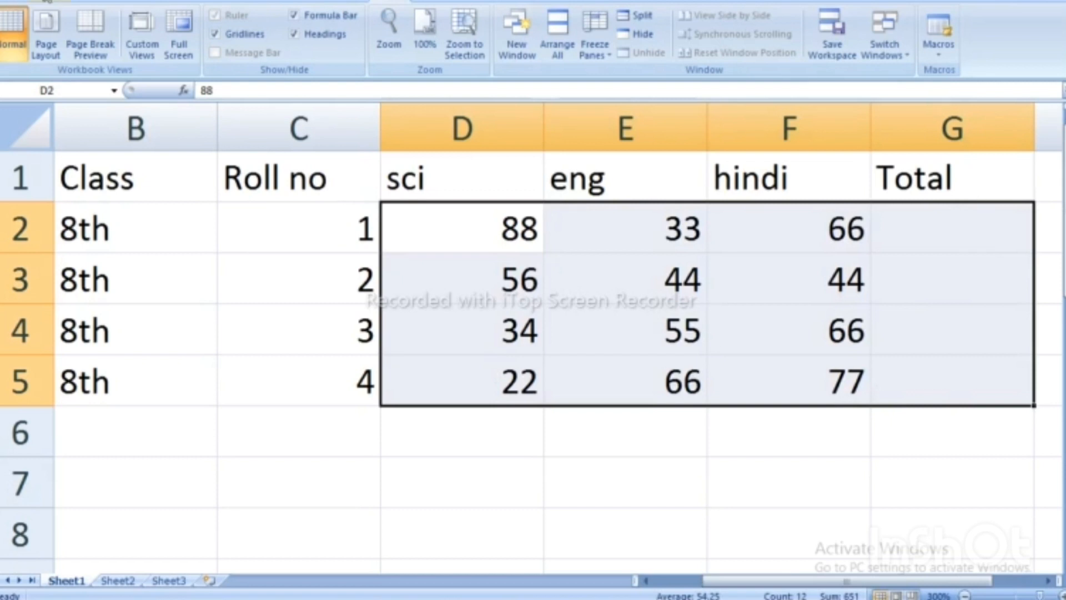
{"action": "left_click", "coordinate": [45, 0]}
{"action": "left_click", "coordinate": [934, 17]}
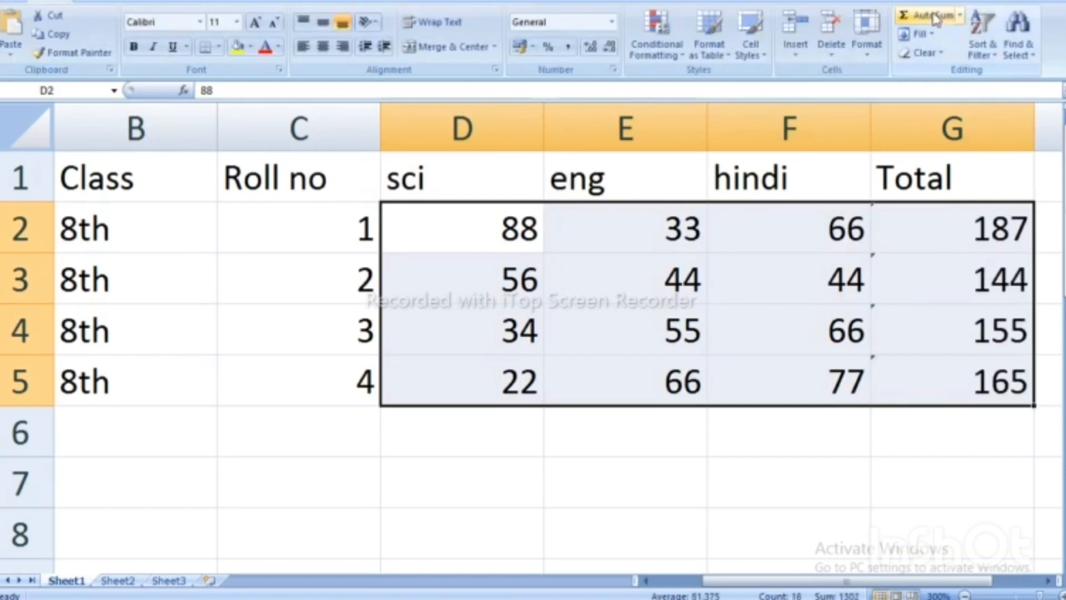
{"action": "left_click", "coordinate": [973, 447]}
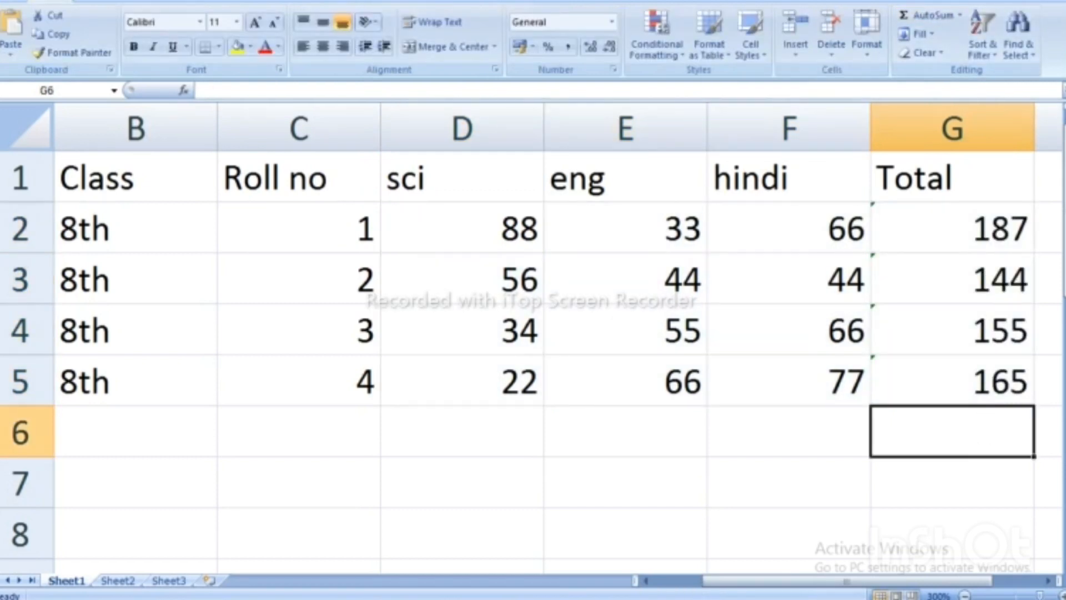
{"action": "left_click_drag", "start_coordinate": [766, 581], "coordinate": [814, 580]}
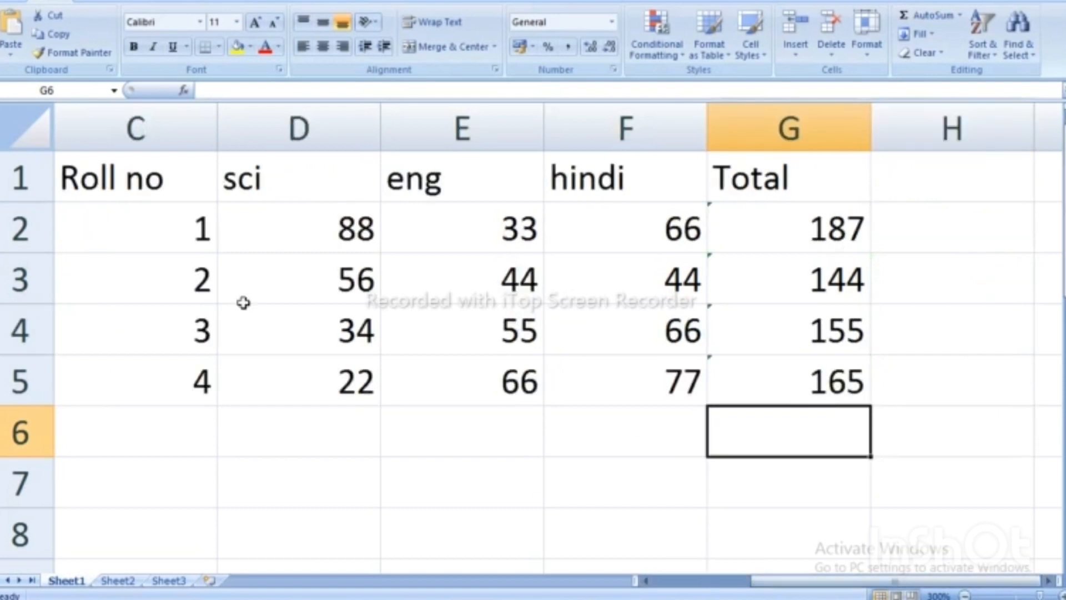
Add the heading per in H1 and the formula =G2/300*100 in H2.
{"action": "left_click", "coordinate": [911, 176]}
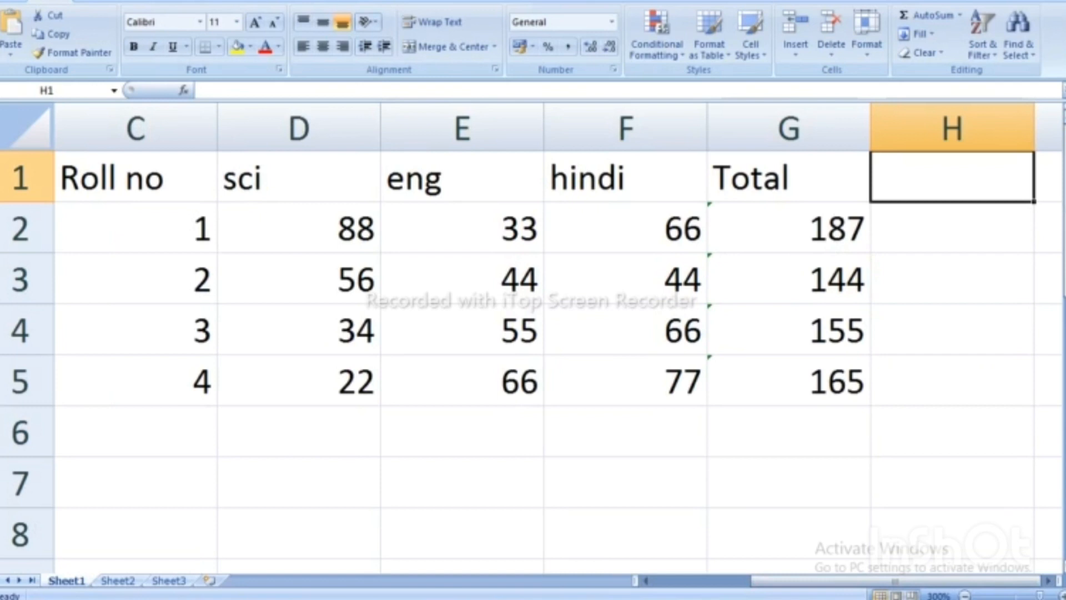
{"action": "type", "text": "per"}
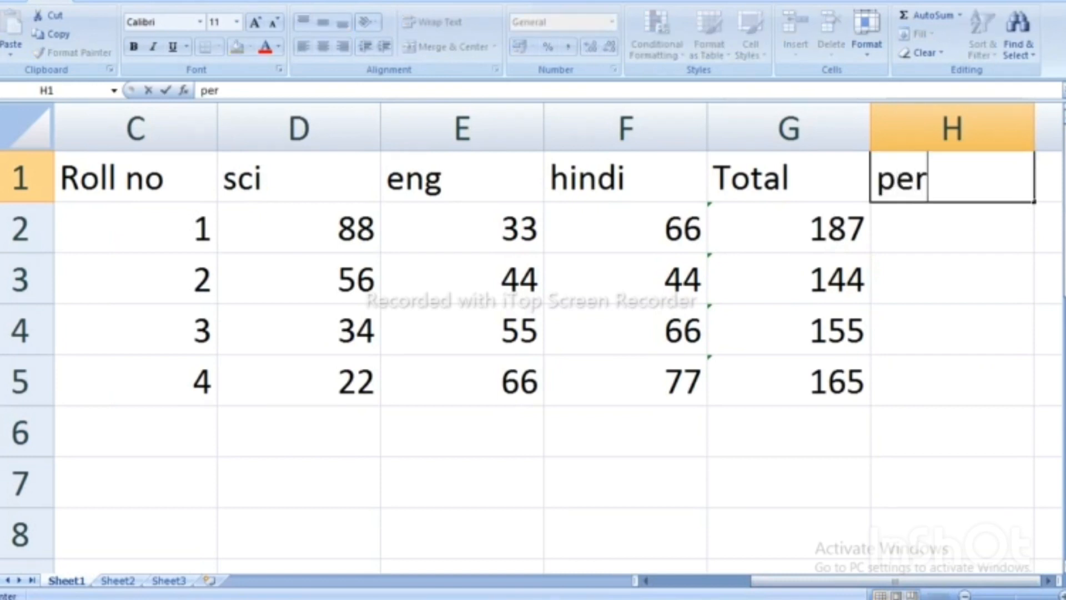
{"action": "left_click", "coordinate": [936, 230]}
{"action": "type", "text": "="}
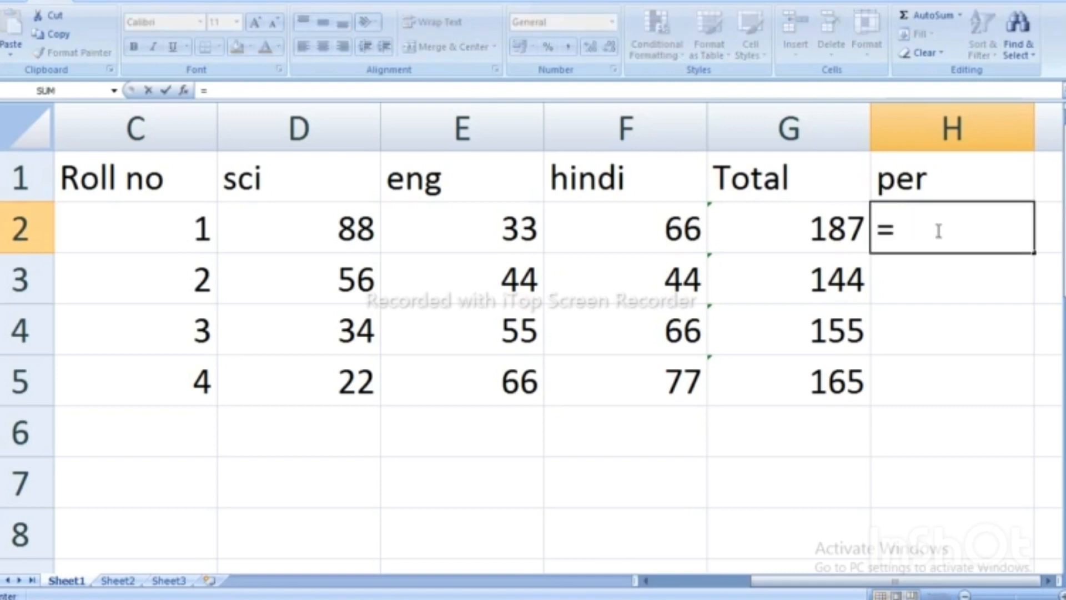
{"action": "left_click", "coordinate": [793, 230]}
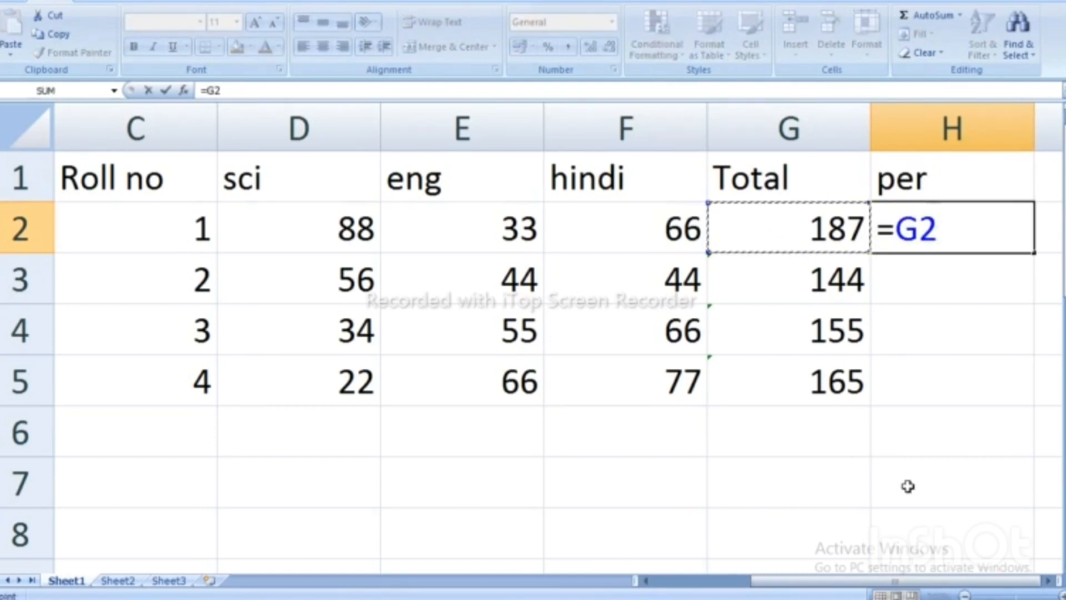
{"action": "type", "text": "/"}
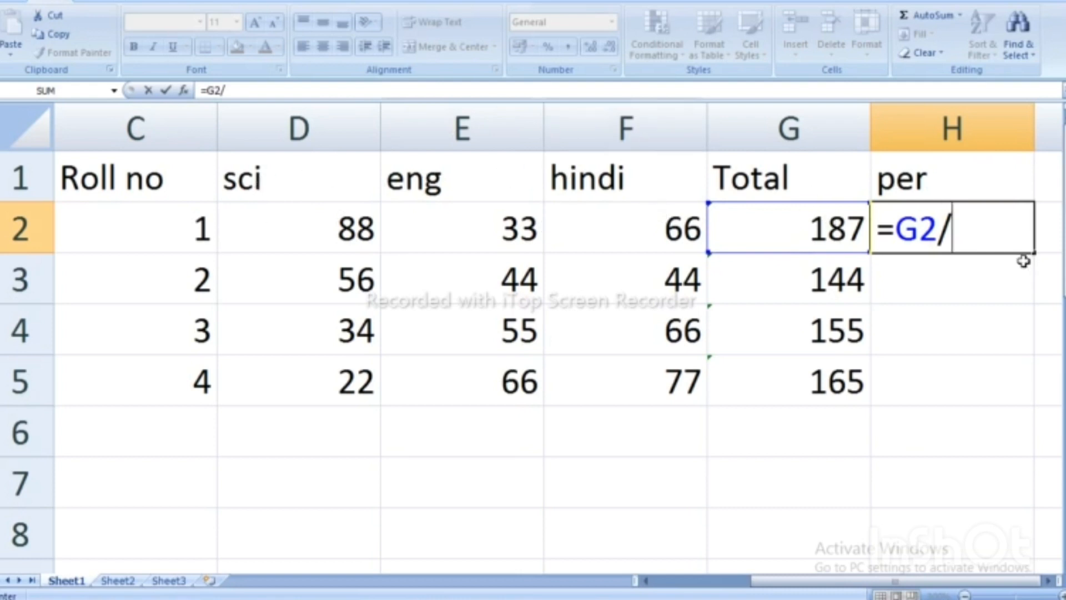
{"action": "type", "text": "300"}
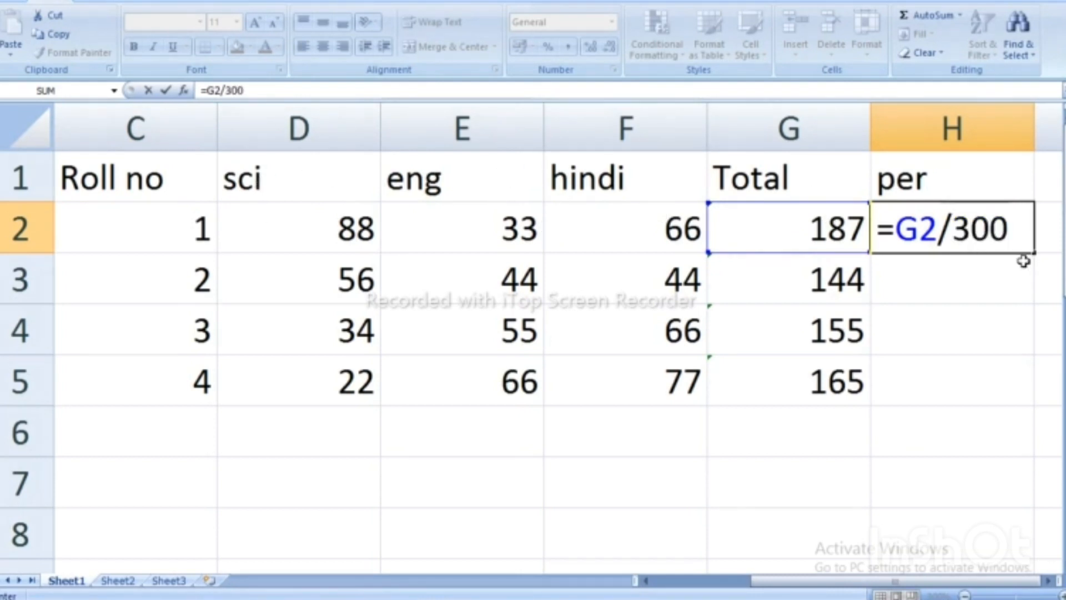
{"action": "type", "text": "*100"}
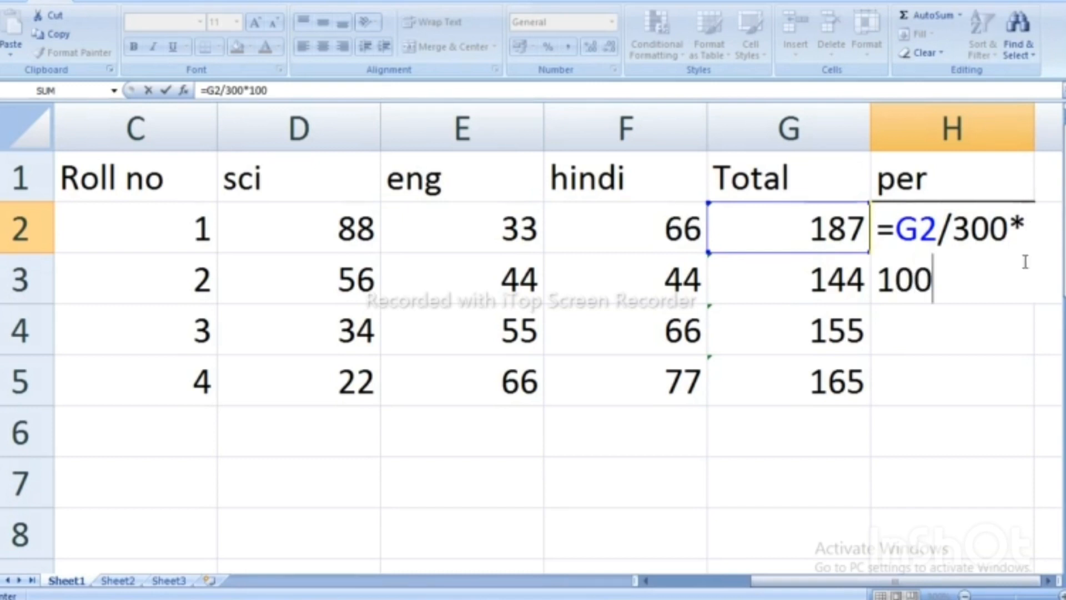
{"action": "key", "text": "Return"}
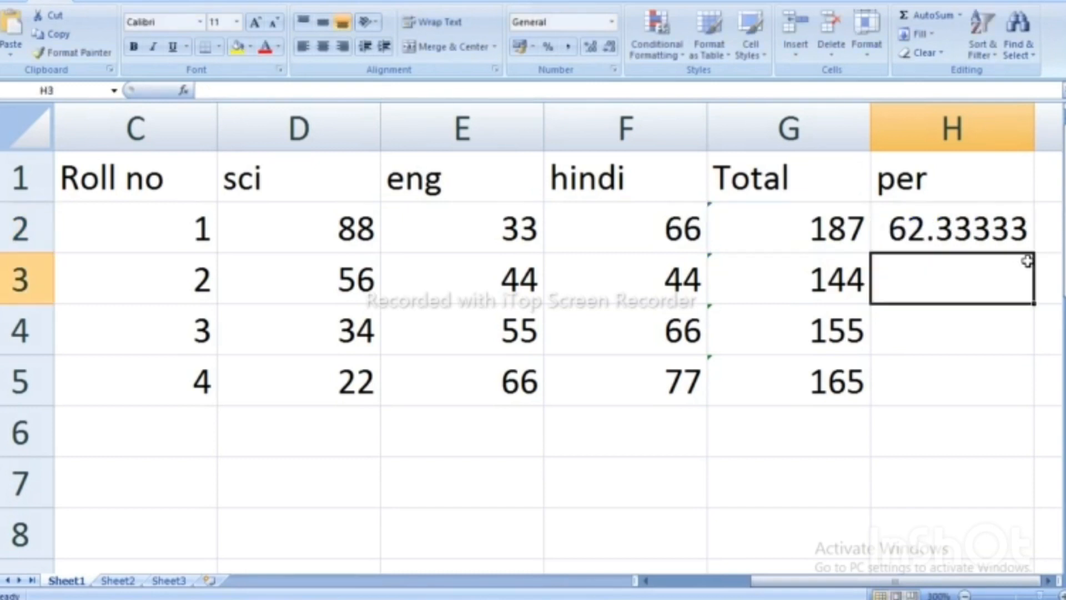
Fill the percentage formula down to H5 and round to whole numbers 62, 48, 52, 55.
{"action": "left_click", "coordinate": [977, 228]}
{"action": "left_click_drag", "start_coordinate": [1034, 251], "coordinate": [1035, 389]}
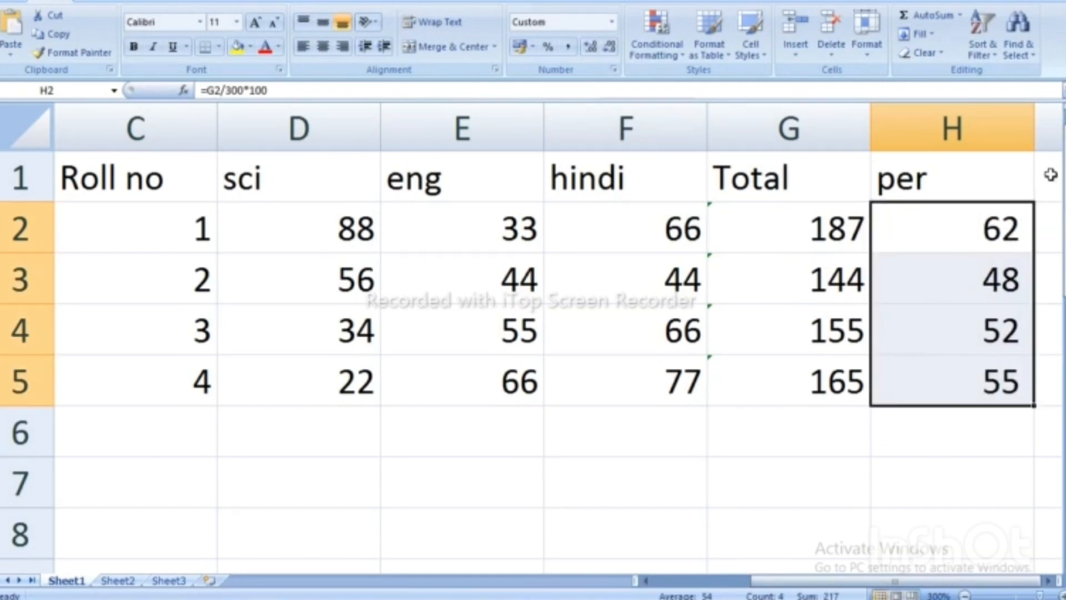
{"action": "left_click", "coordinate": [1049, 179]}
Type the heading result into cell I1.
{"action": "key", "text": "Right"}
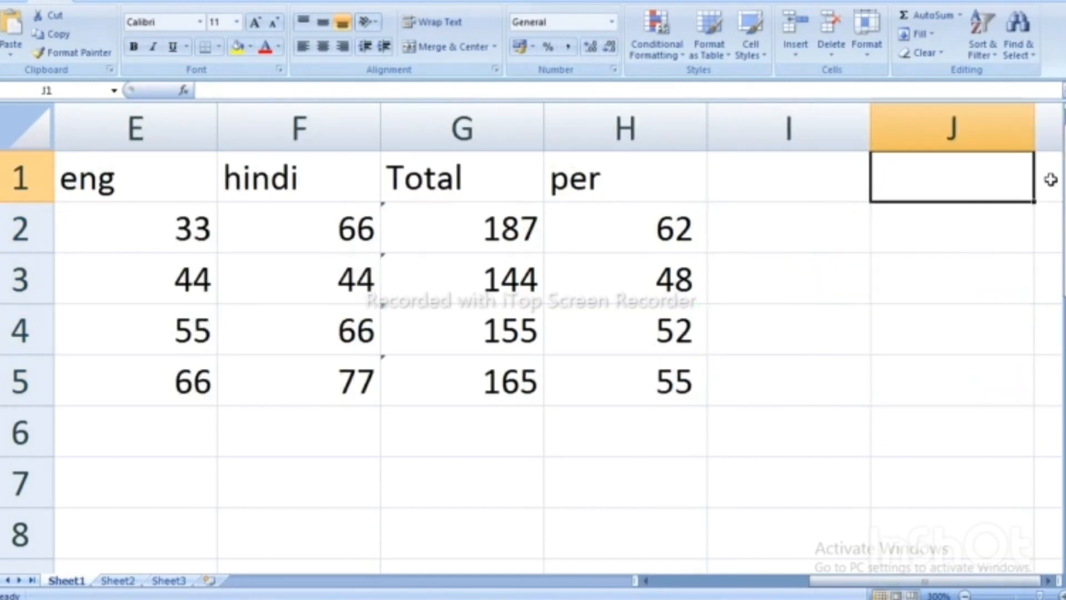
{"action": "left_click", "coordinate": [752, 176]}
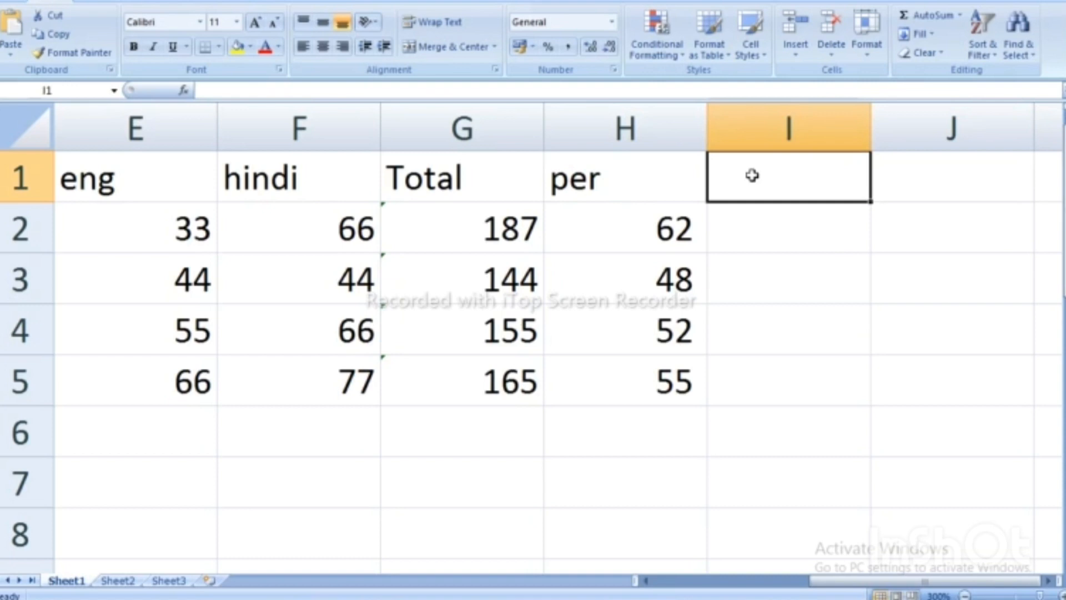
{"action": "type", "text": "resu"}
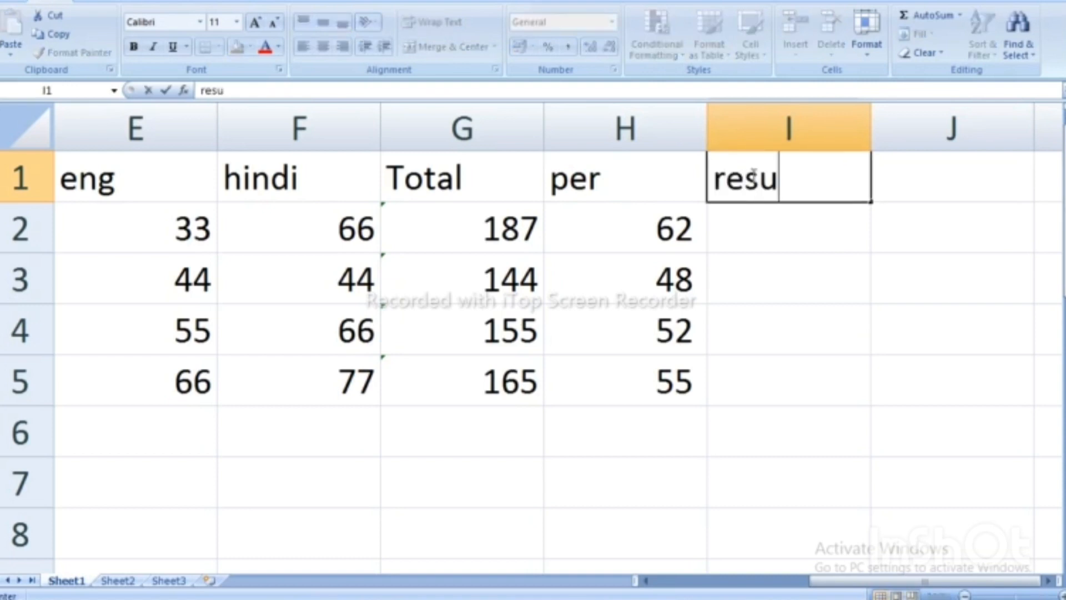
{"action": "type", "text": "lt"}
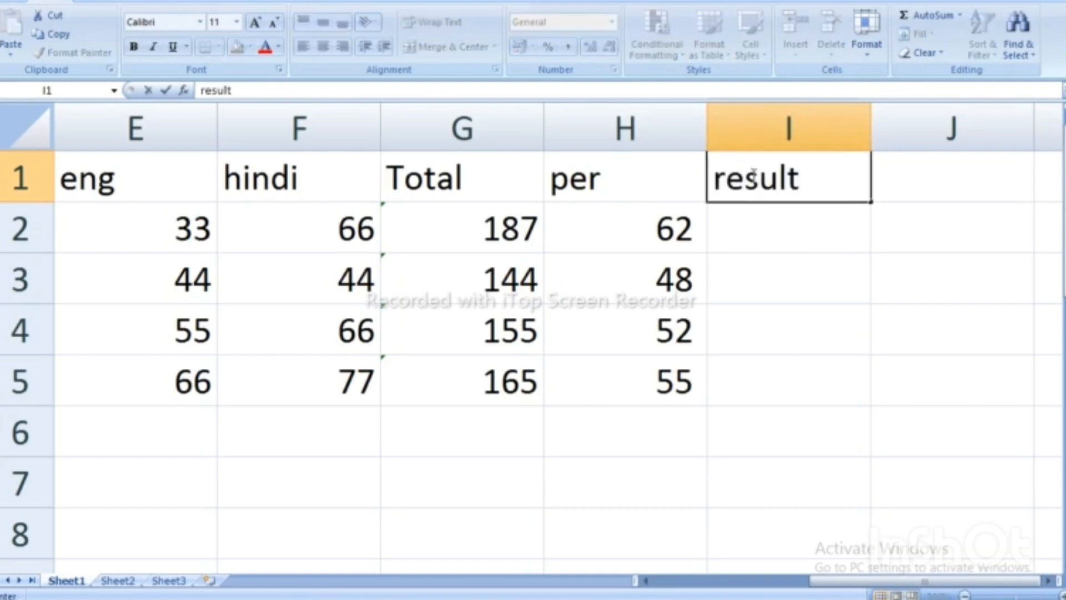
{"action": "left_click", "coordinate": [755, 222]}
In I2, begin =IF(COUNTIF(D2:F2,">=33")=3,"PASS",IF( so three marks of at least 33 give PASS.
{"action": "type", "text": "="}
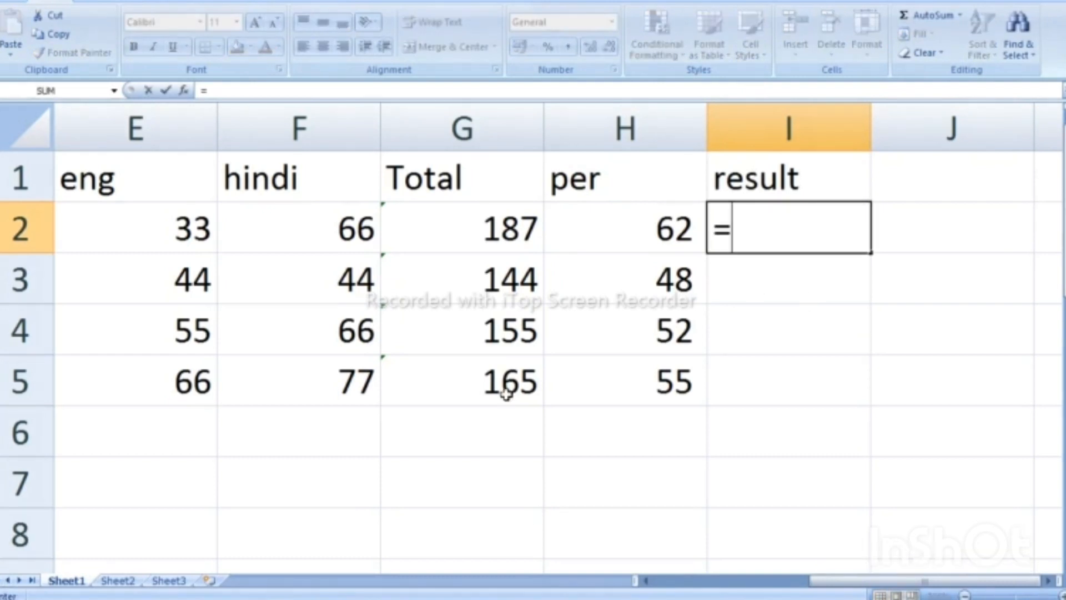
{"action": "type", "text": "if"}
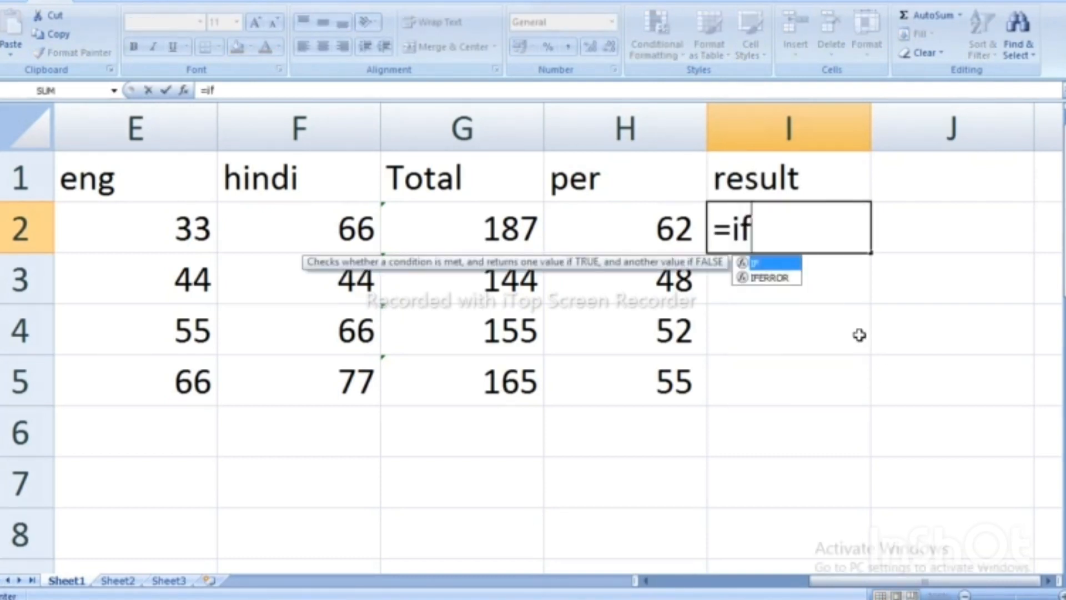
{"action": "type", "text": "(c"}
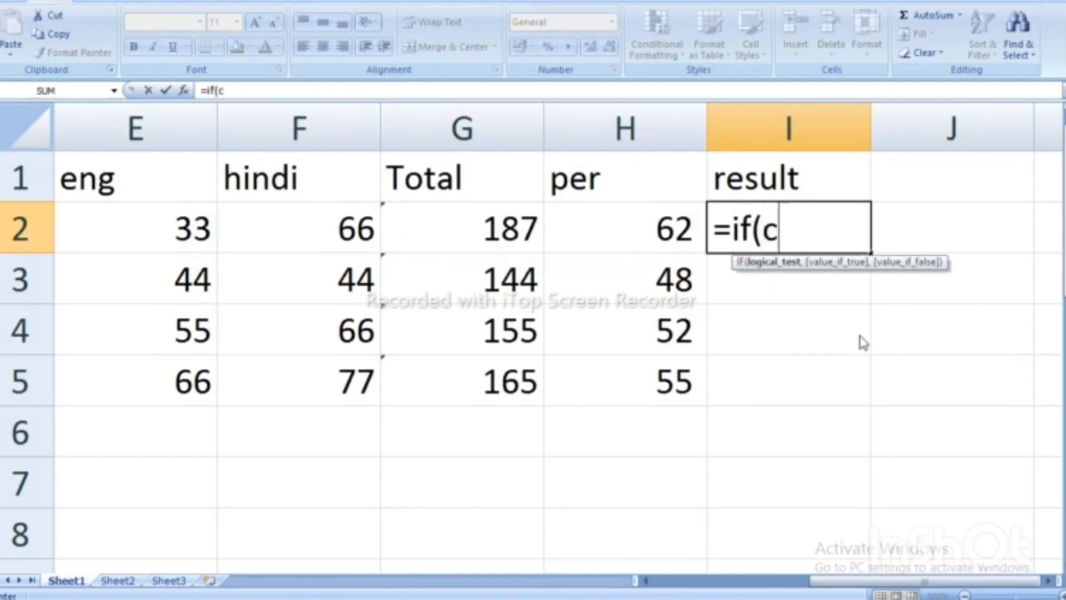
{"action": "type", "text": "ount"}
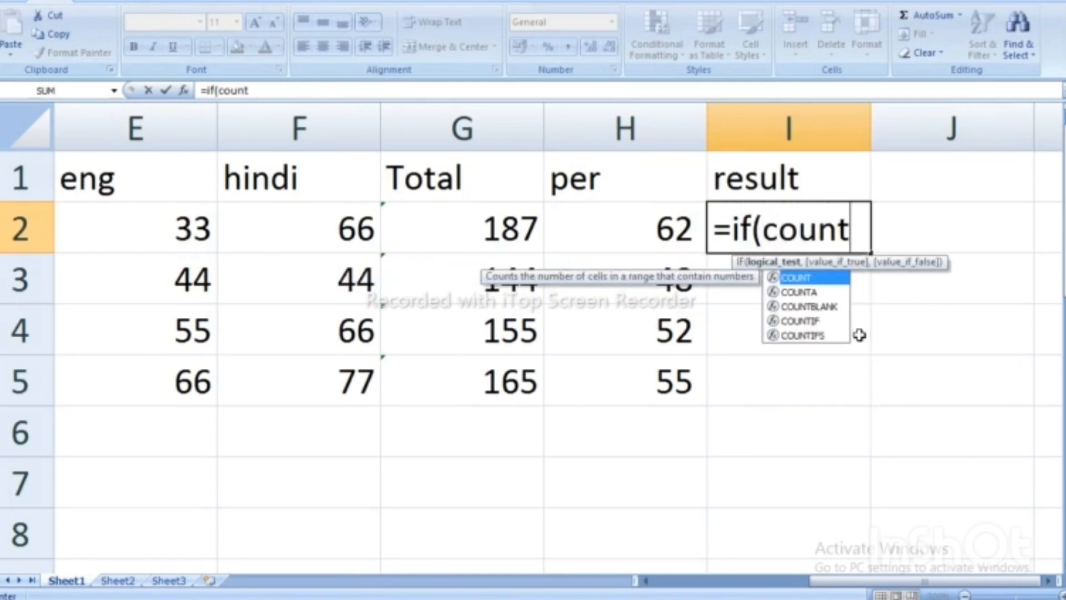
{"action": "type", "text": "if("}
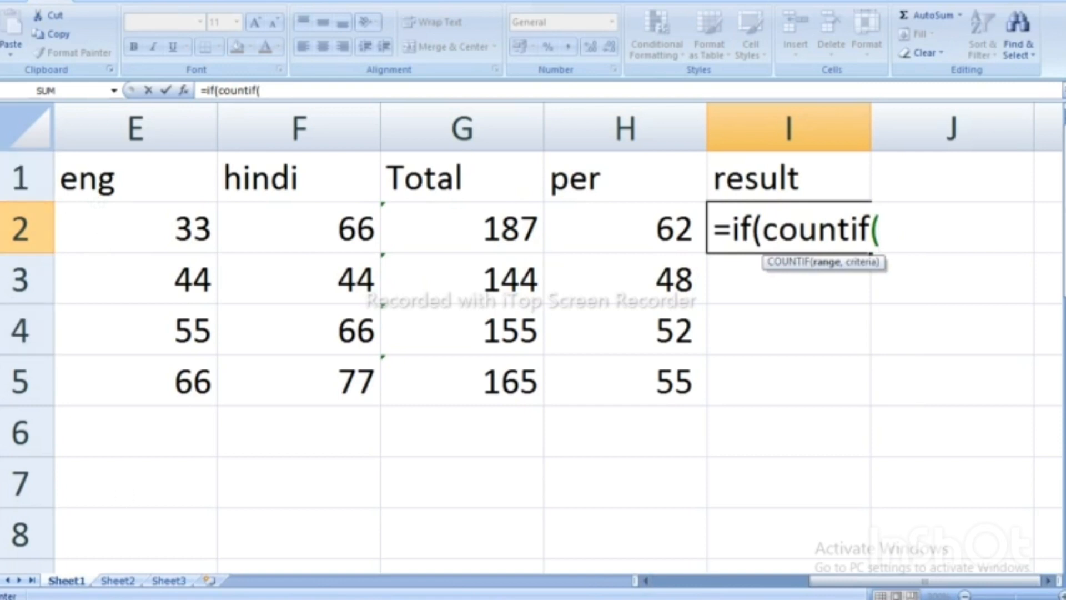
{"action": "left_click_drag", "start_coordinate": [265, 227], "coordinate": [442, 214]}
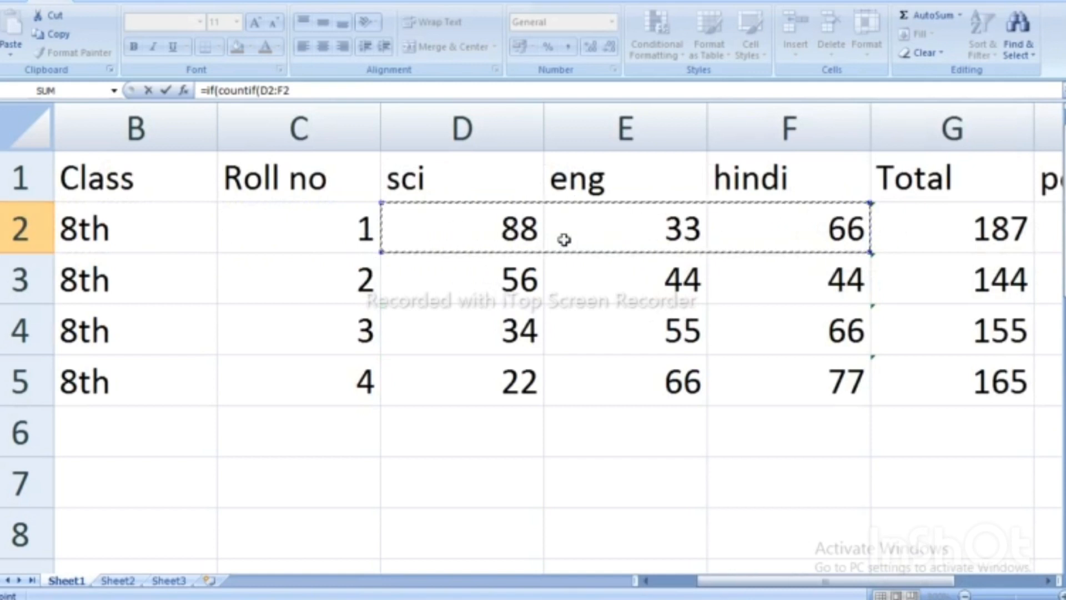
{"action": "left_click_drag", "start_coordinate": [707, 580], "coordinate": [798, 583]}
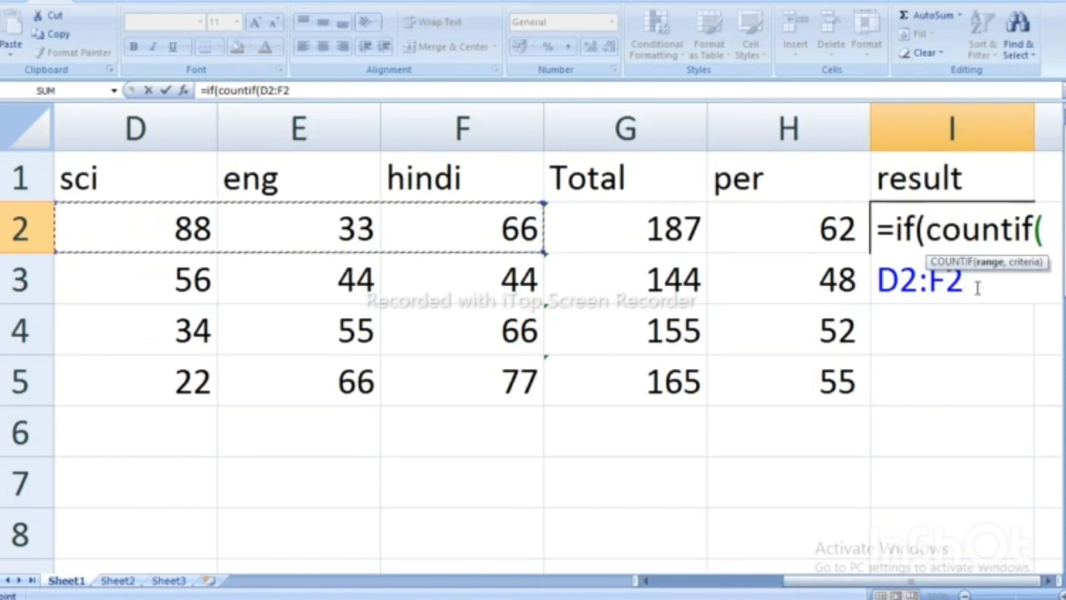
{"action": "type", "text": ","}
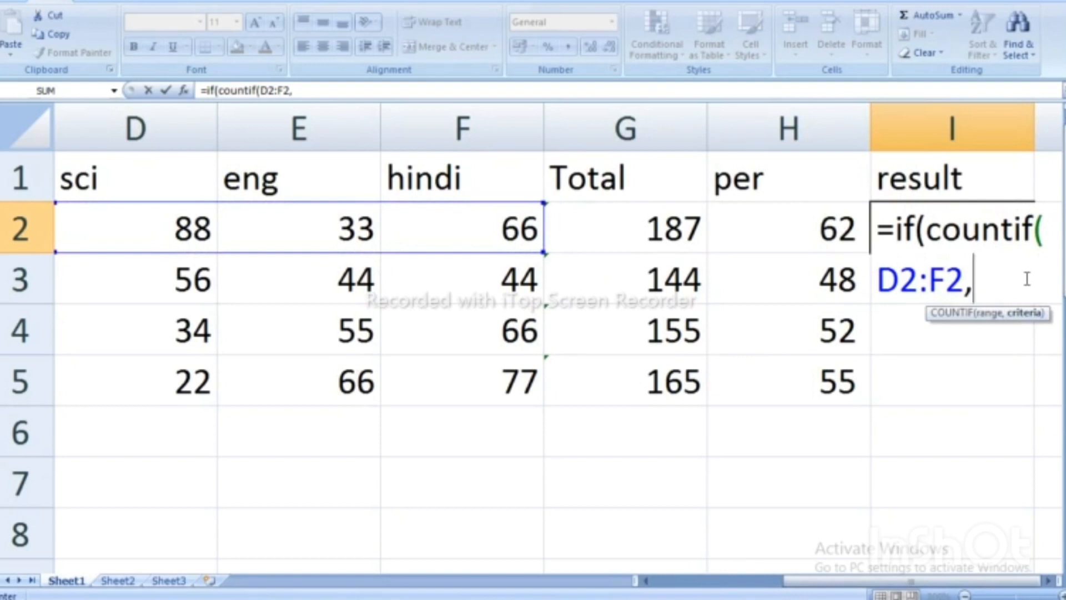
{"action": "type", "text": "\">"}
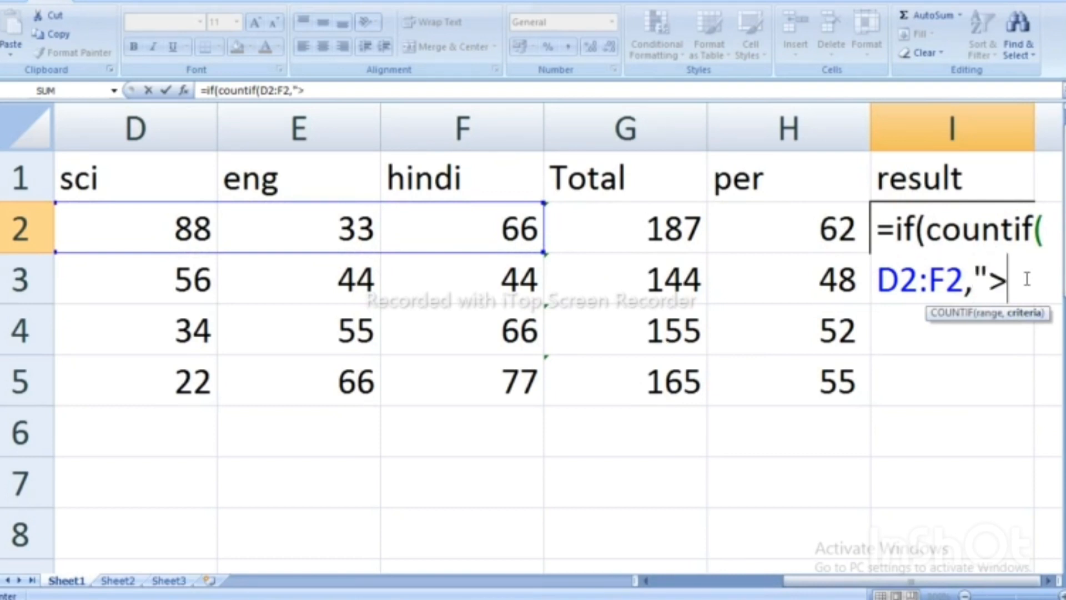
{"action": "type", "text": "=33"}
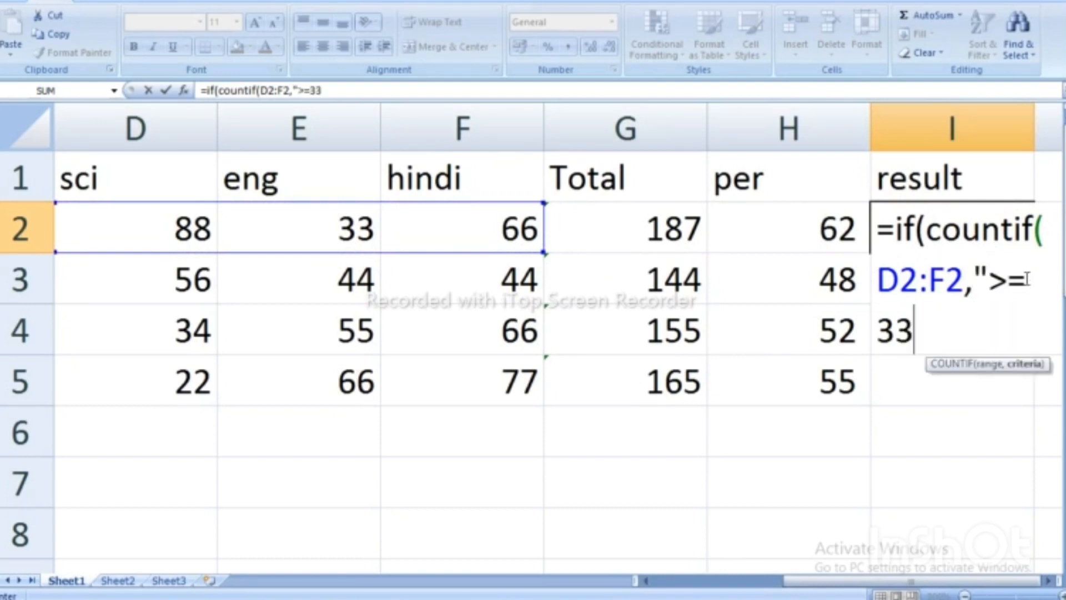
{"action": "type", "text": "\")"}
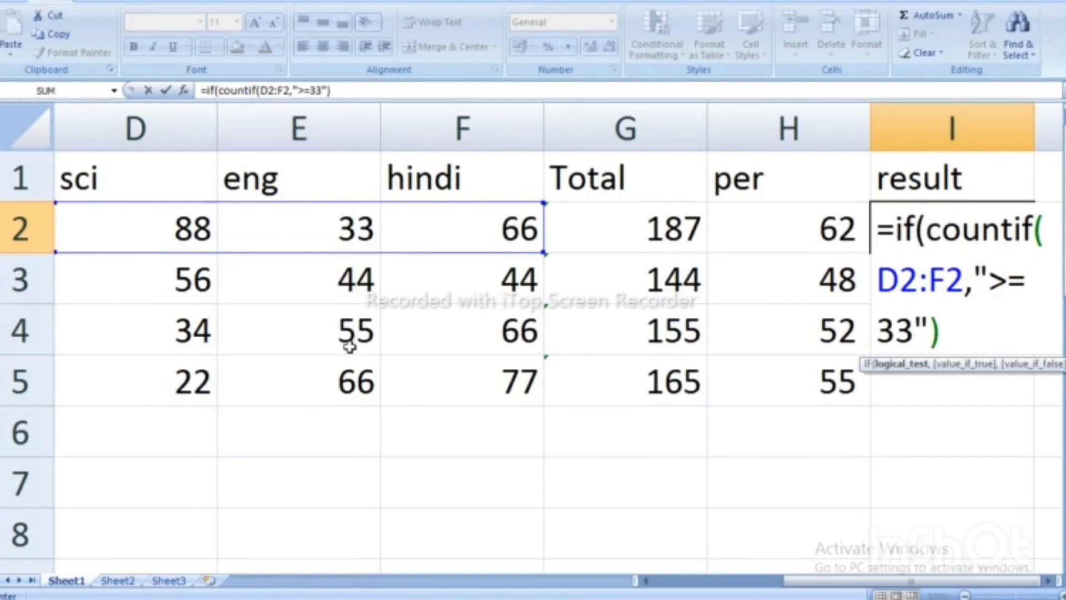
{"action": "type", "text": "=3,"}
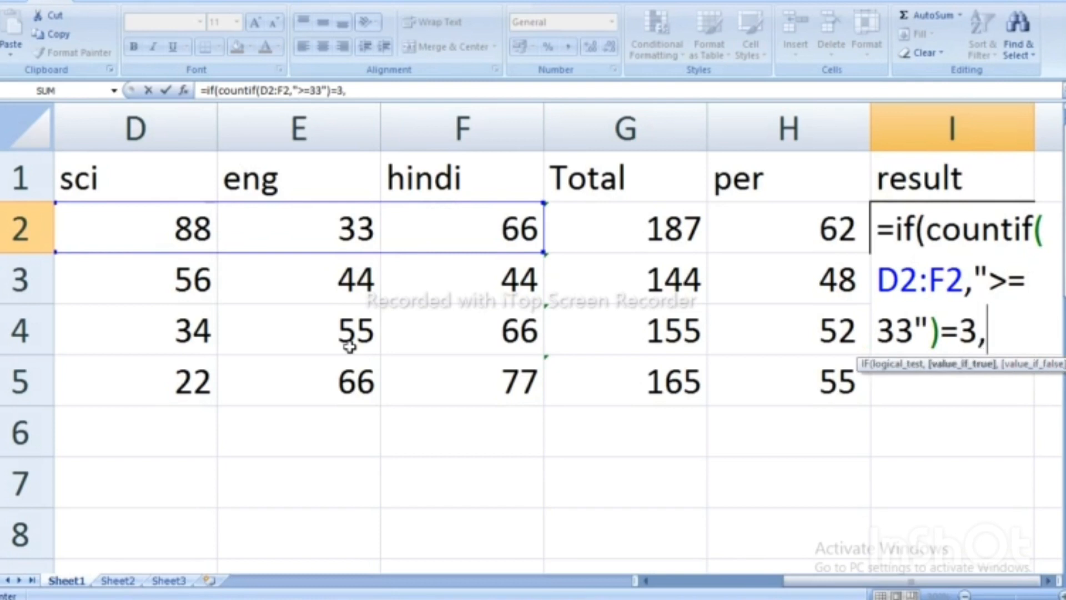
{"action": "type", "text": "\"pass"}
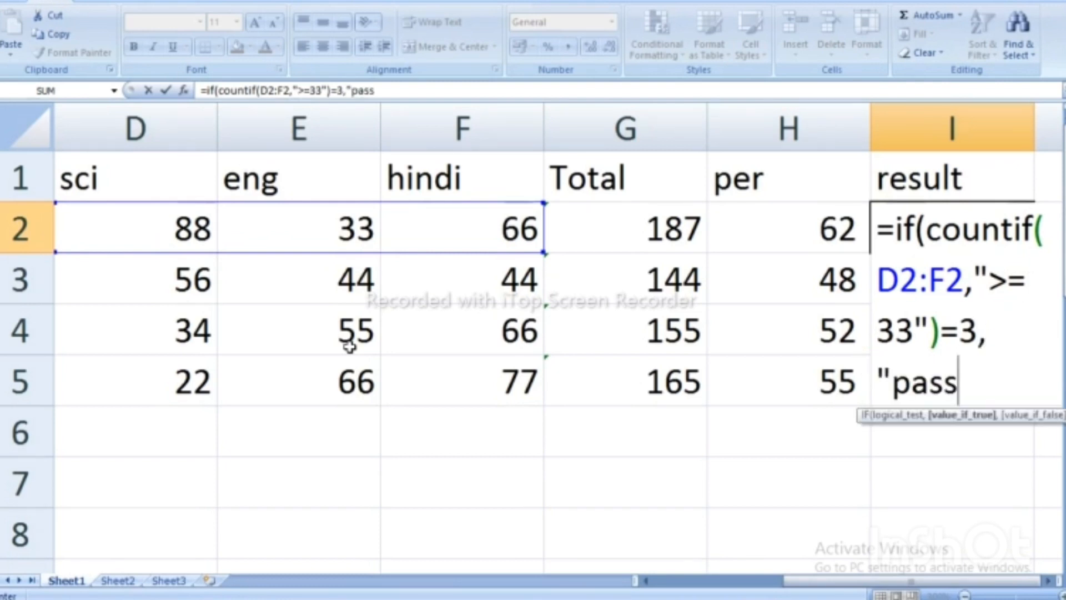
{"action": "key", "text": "BackSpace"}
{"action": "key", "text": "BackSpace"}
{"action": "key", "text": "BackSpace"}
{"action": "key", "text": "BackSpace"}
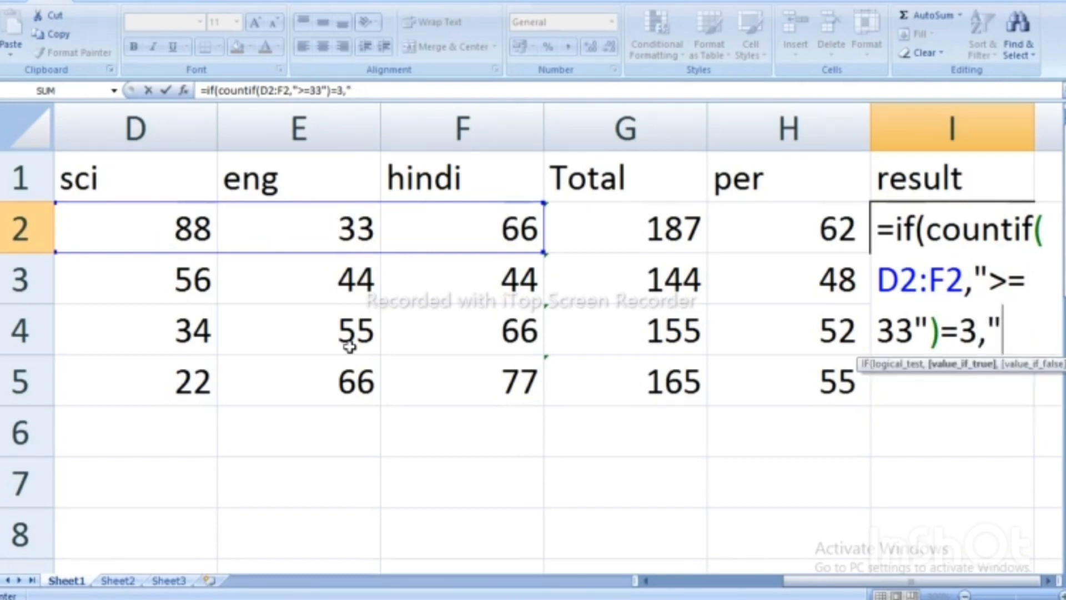
{"action": "type", "text": "PASS"}
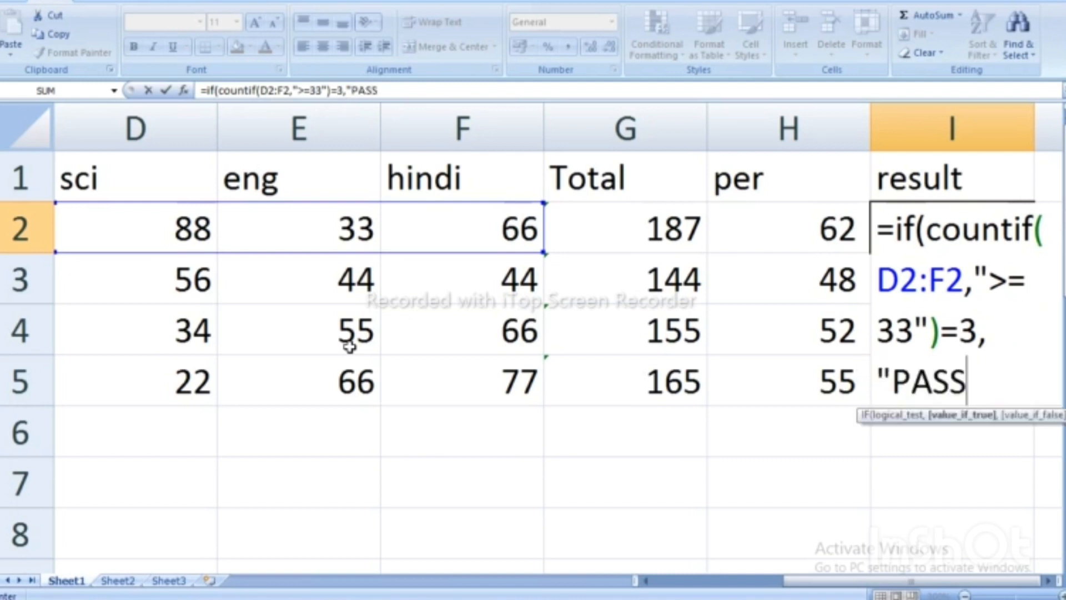
{"action": "type", "text": "\","}
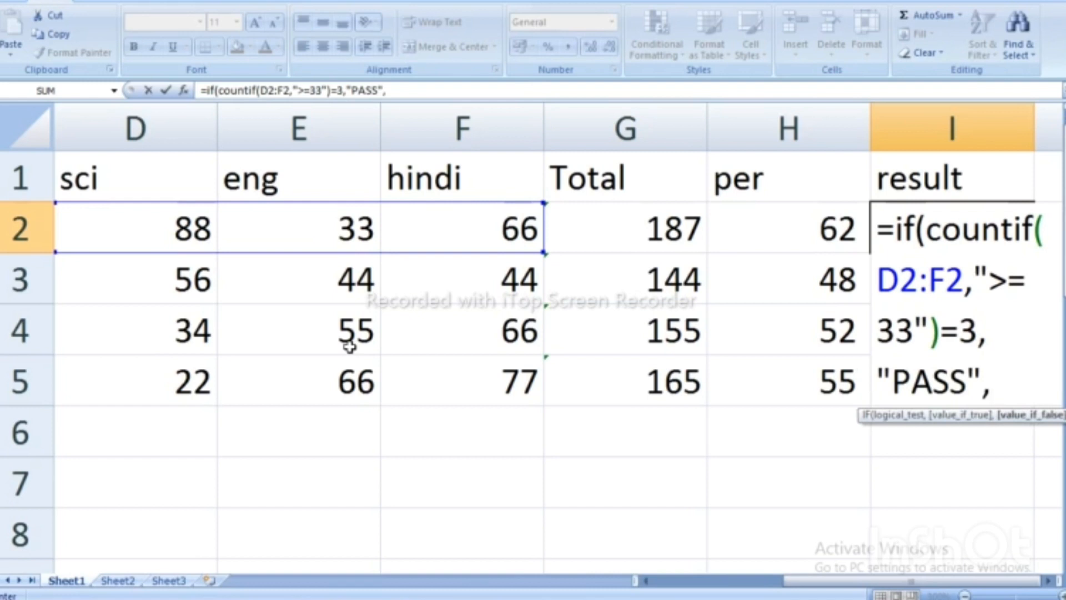
{"action": "type", "text": "if("}
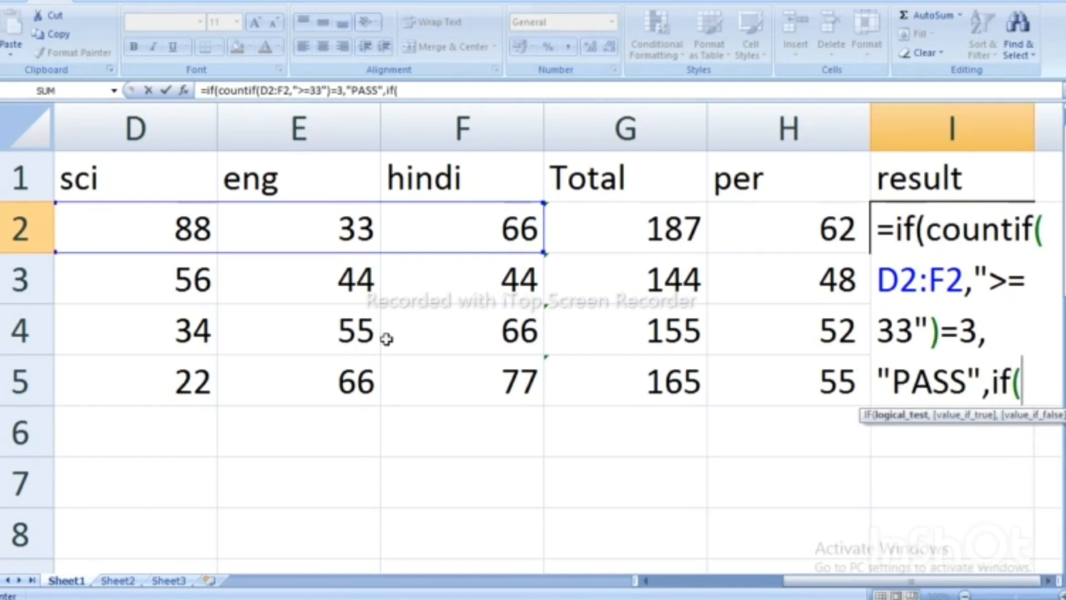
{"action": "type", "text": "co"}
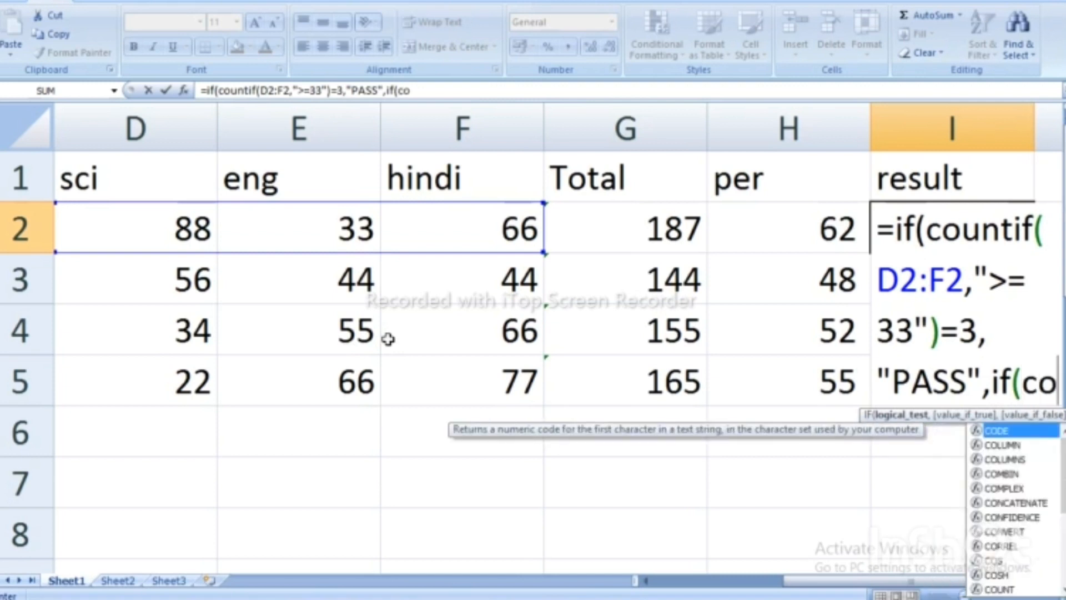
{"action": "type", "text": "u"}
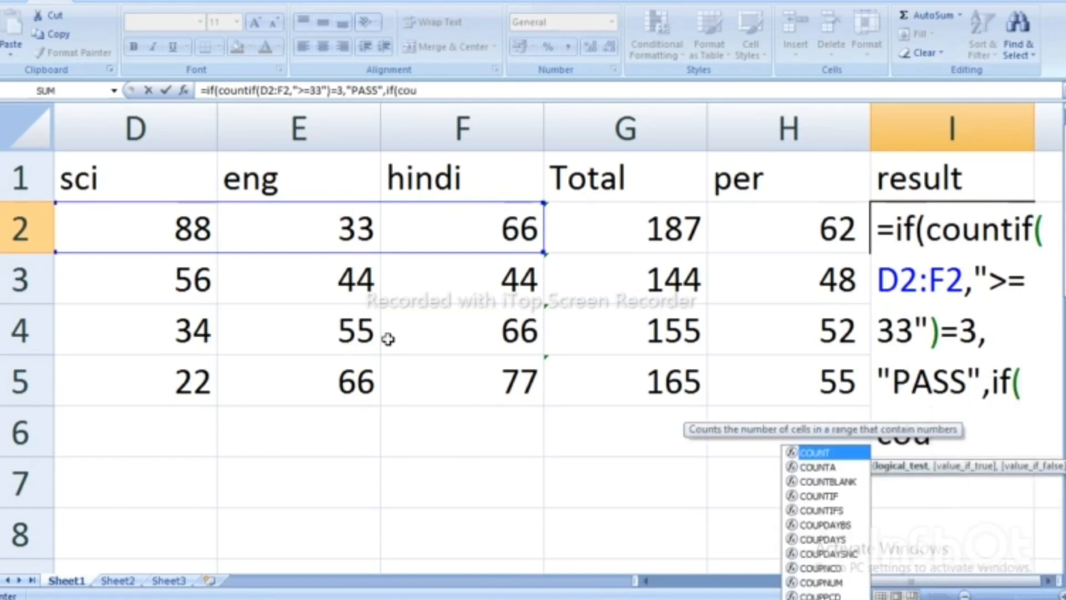
Finish I2's formula with COUNTIF(D2:F2,">=20")=3 returning "COM", otherwise "FAIL", and enter it.
{"action": "double_click", "coordinate": [808, 494]}
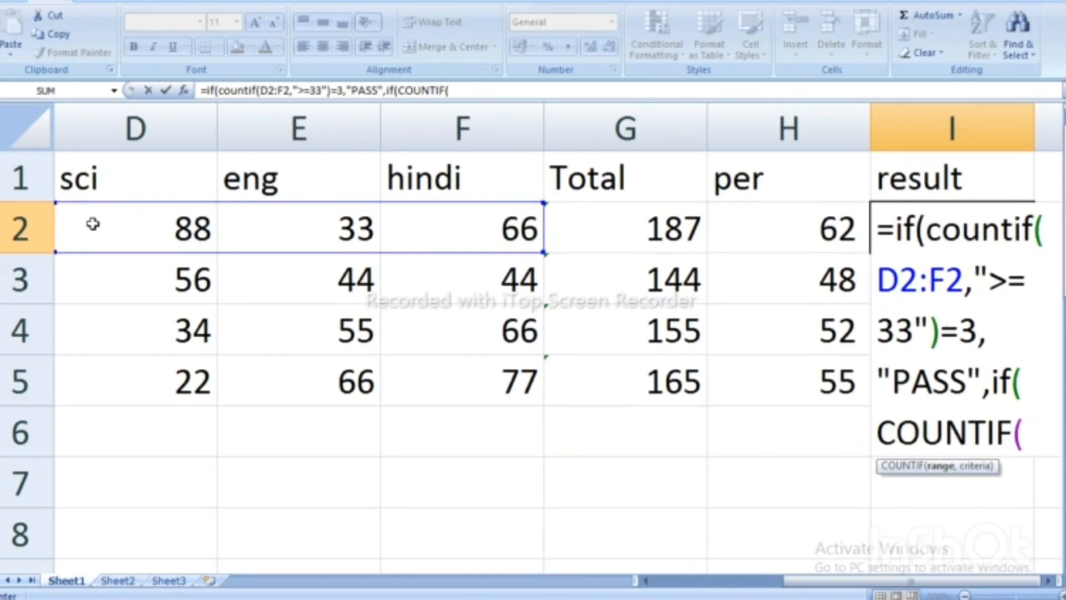
{"action": "left_click_drag", "start_coordinate": [93, 224], "coordinate": [417, 218]}
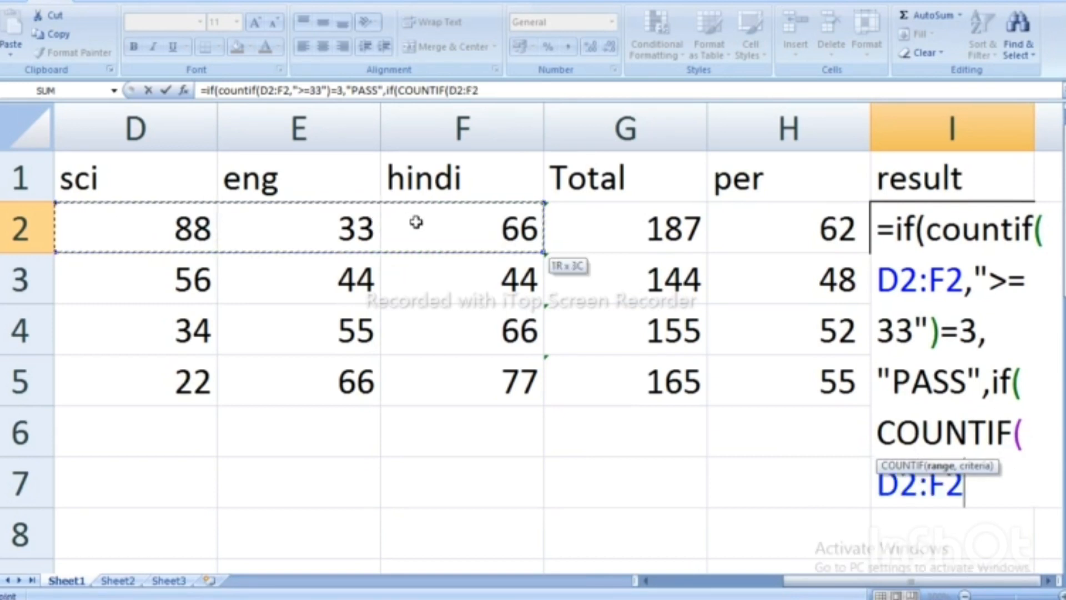
{"action": "type", "text": ","}
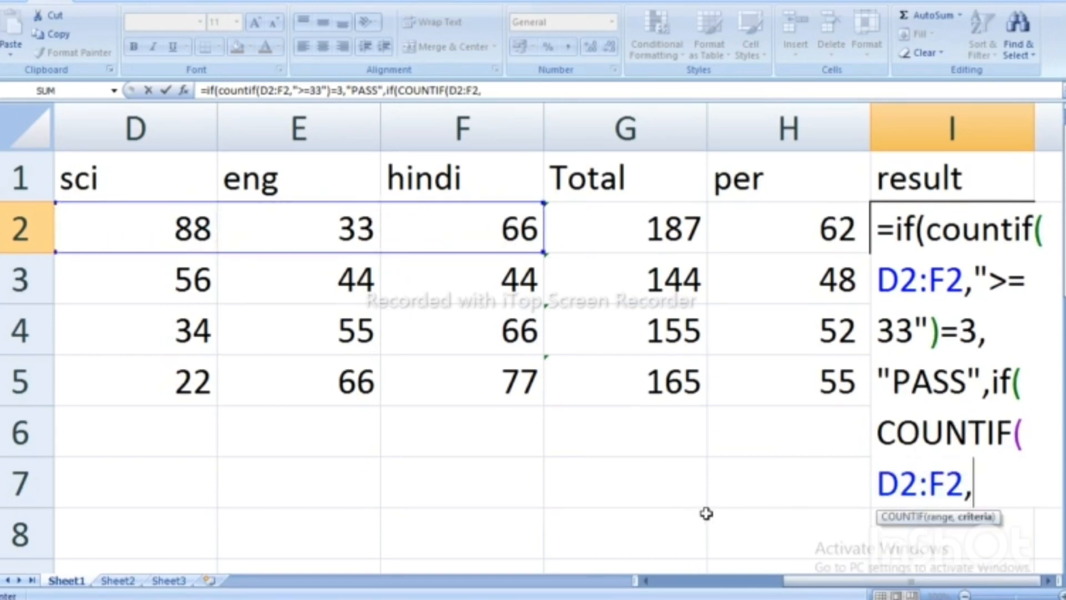
{"action": "type", "text": "\">="}
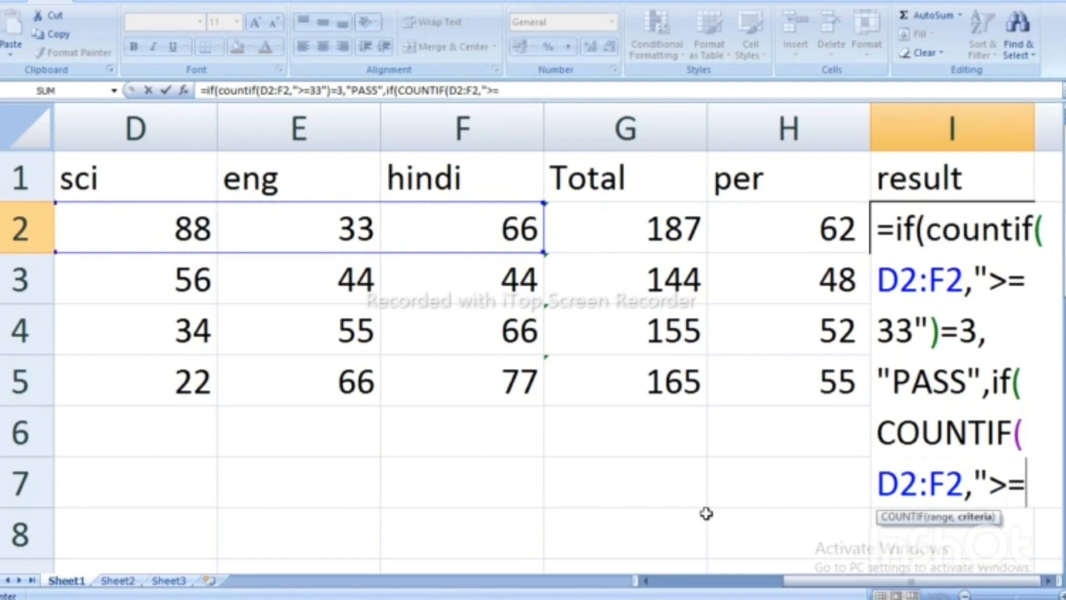
{"action": "type", "text": "20\""}
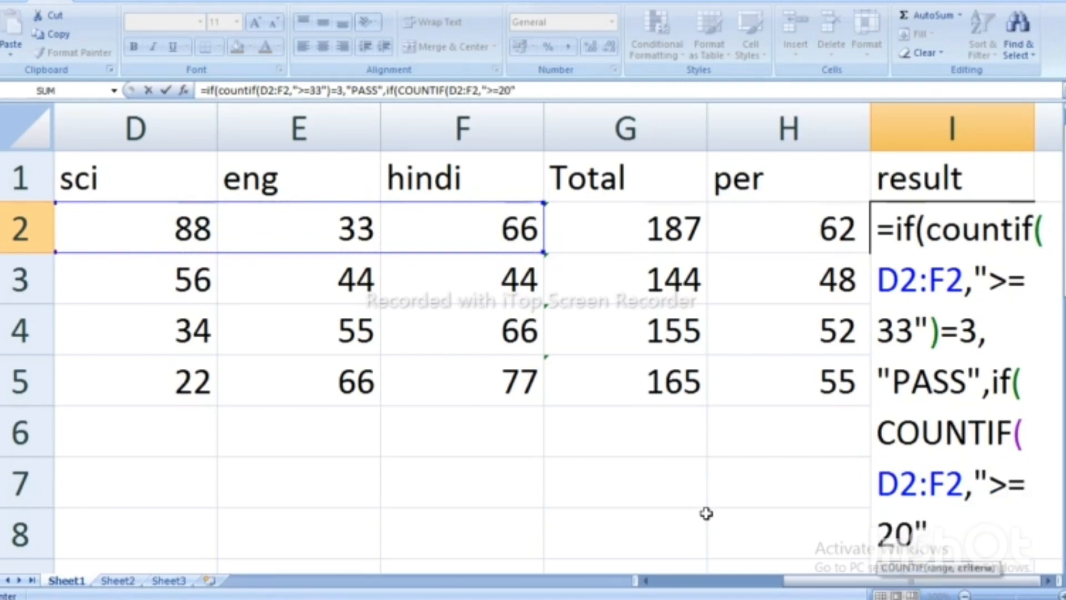
{"action": "type", "text": ")="}
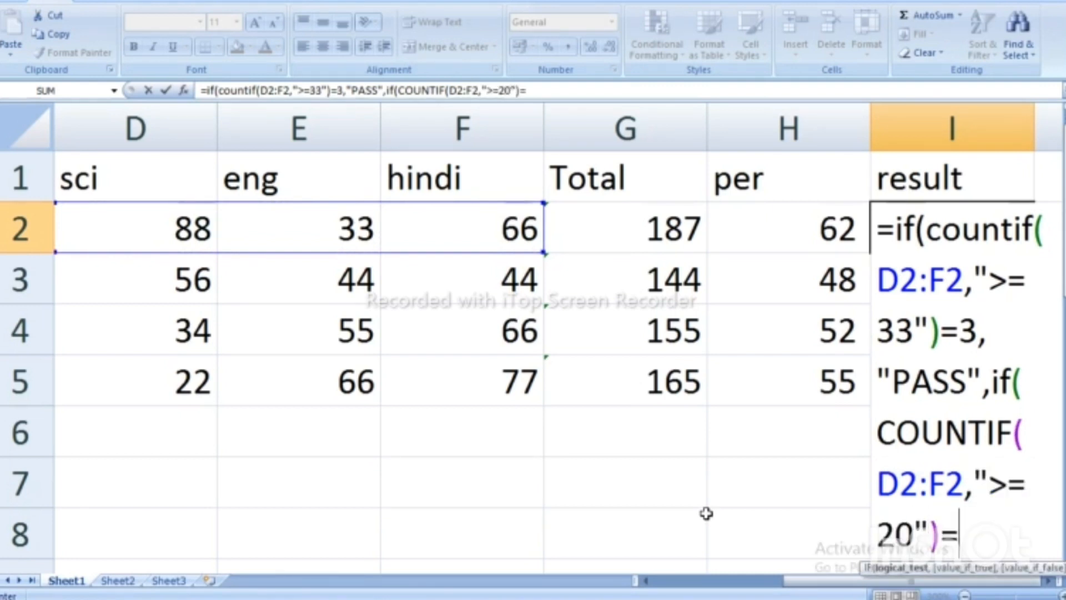
{"action": "type", "text": "3,"}
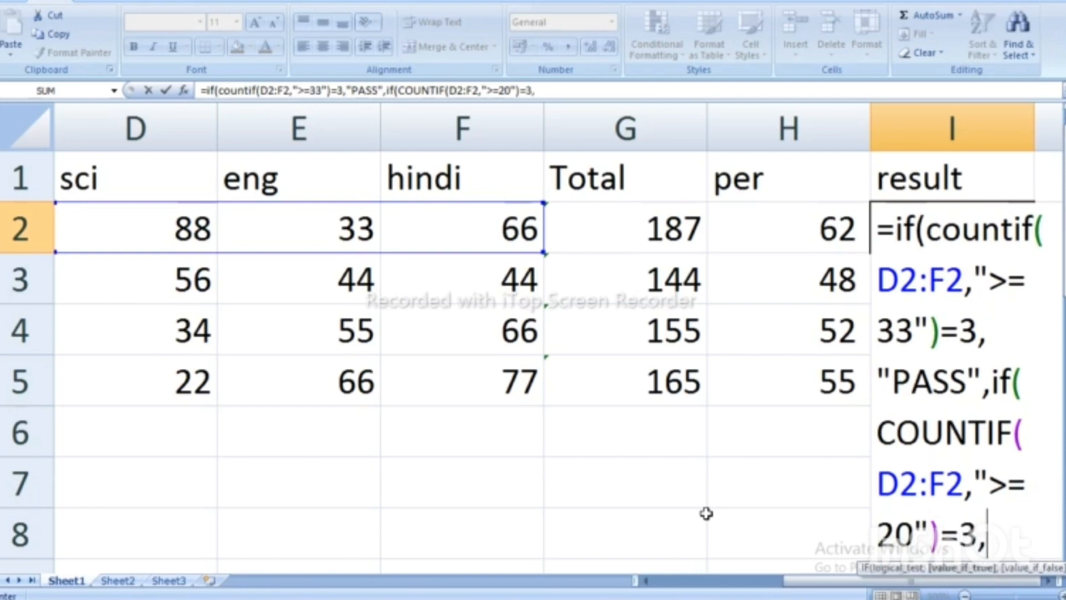
{"action": "type", "text": "\"com"}
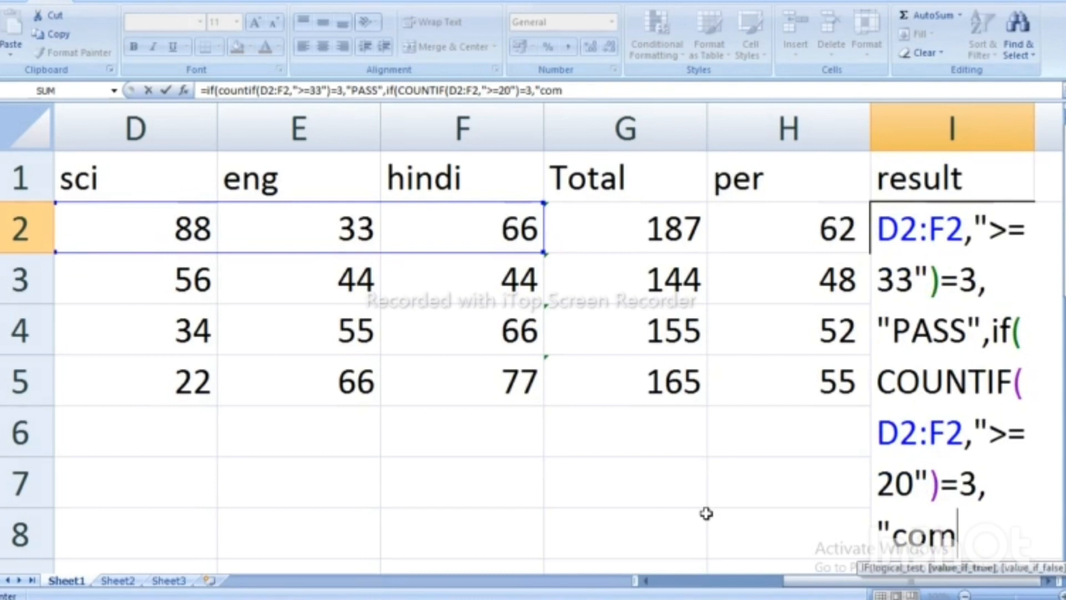
{"action": "key", "text": "BackSpace"}
{"action": "key", "text": "BackSpace"}
{"action": "key", "text": "BackSpace"}
{"action": "type", "text": "COM"}
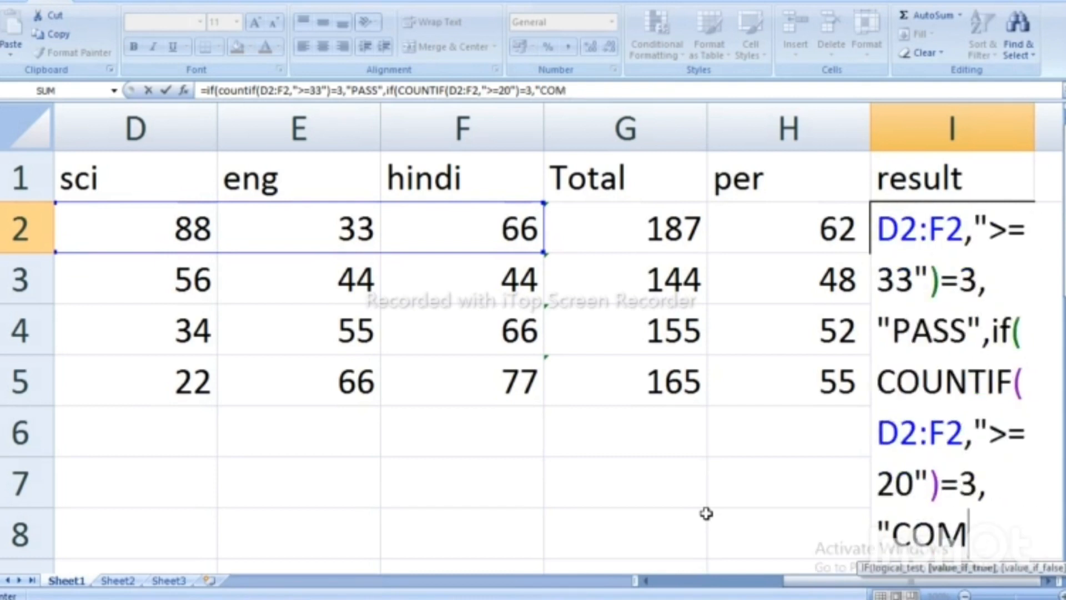
{"action": "type", "text": "\","}
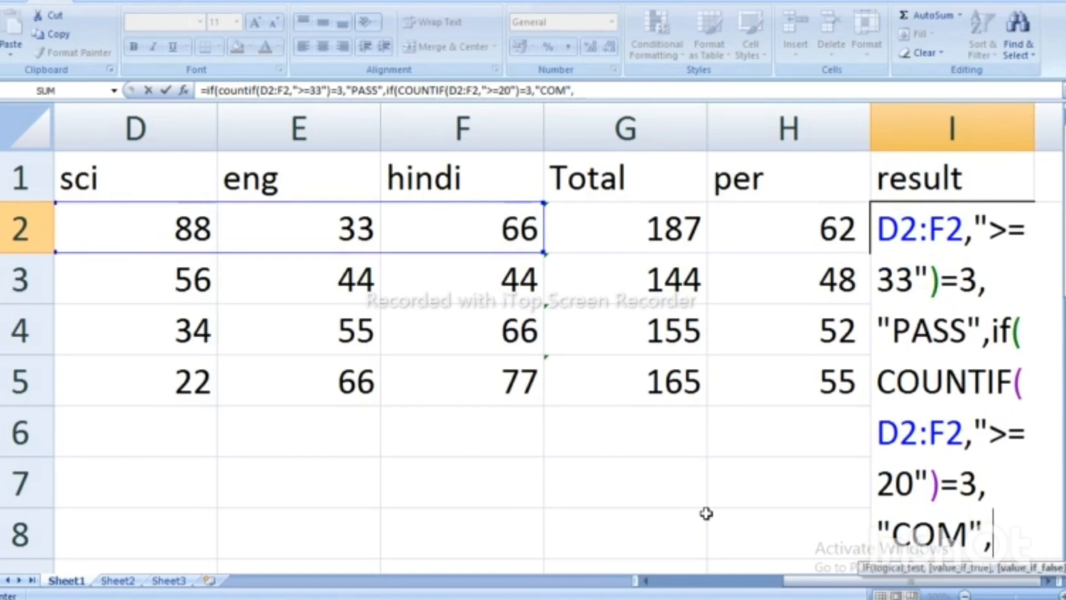
{"action": "type", "text": "\""}
{"action": "type", "text": "FA"}
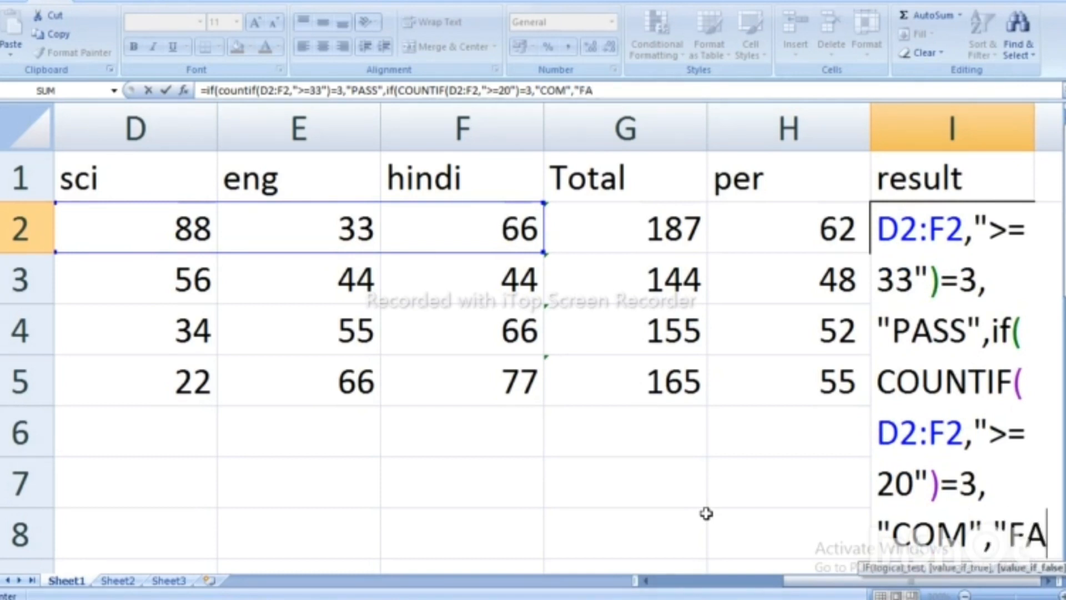
{"action": "type", "text": "IL\""}
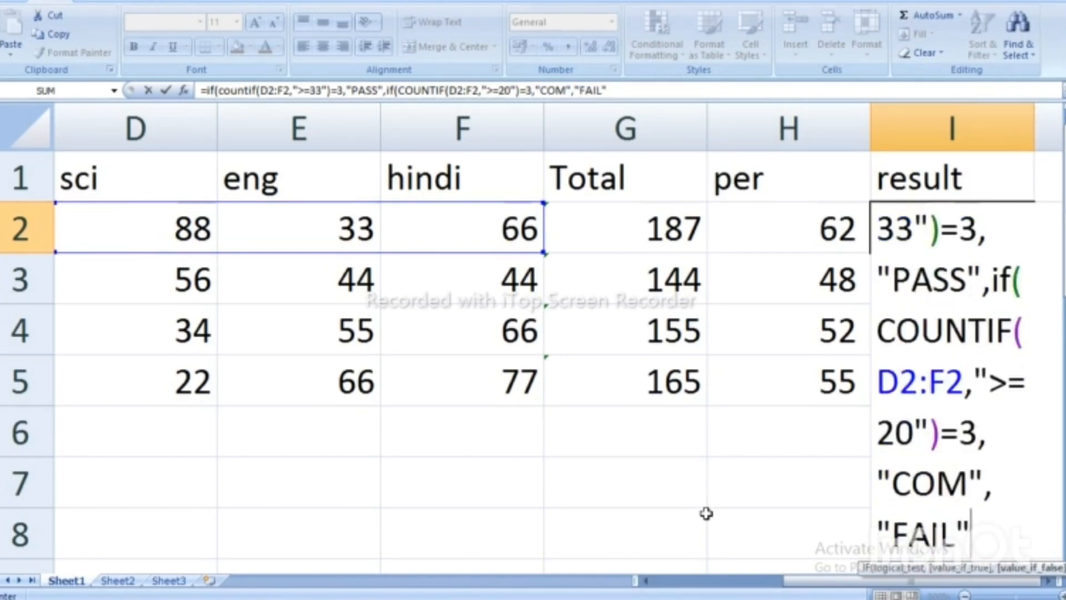
{"action": "type", "text": "))"}
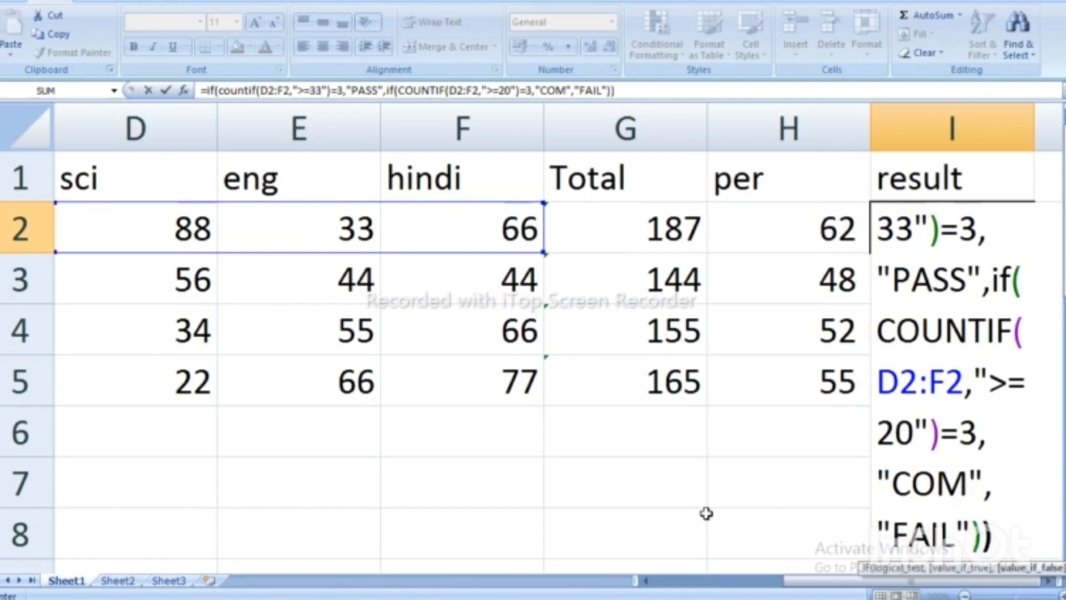
{"action": "key", "text": "Return"}
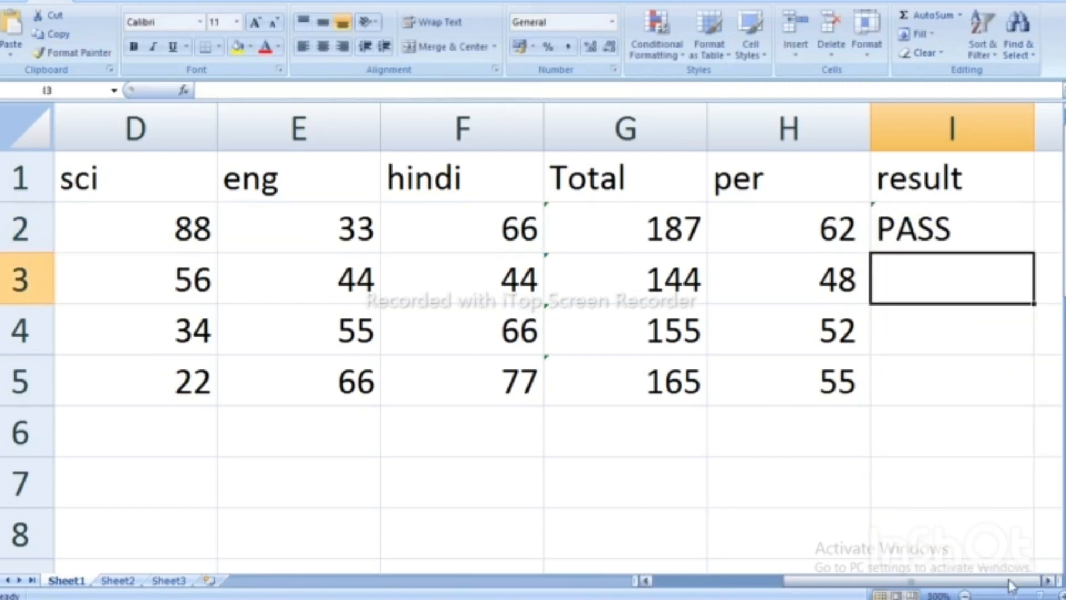
Fill the result formula from I2 down to I5, then change D4's sci mark to 11.
{"action": "left_click", "coordinate": [977, 227]}
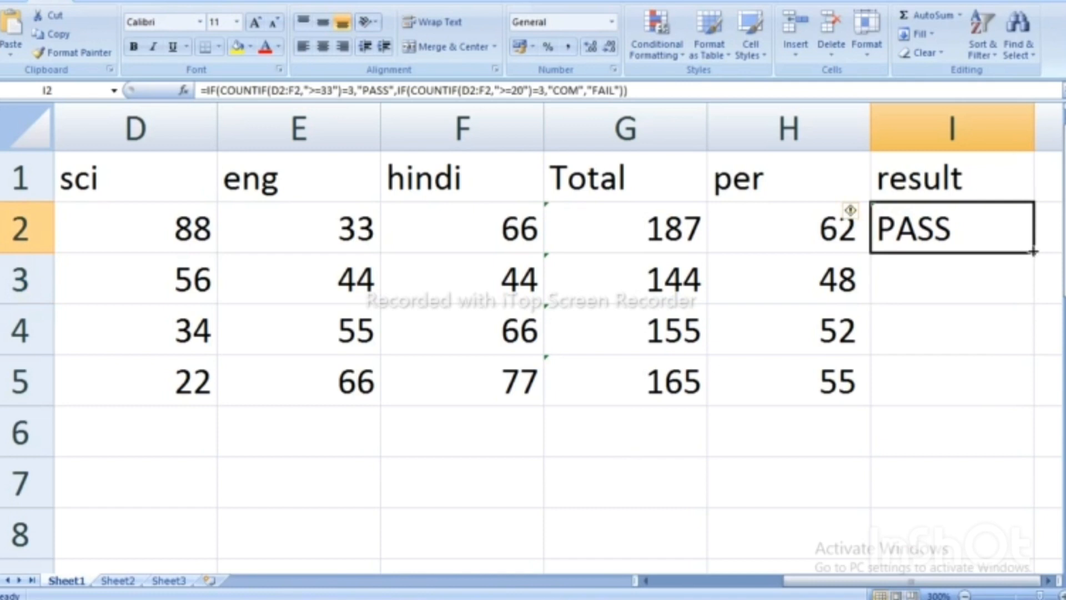
{"action": "left_click_drag", "start_coordinate": [1036, 252], "coordinate": [1037, 400]}
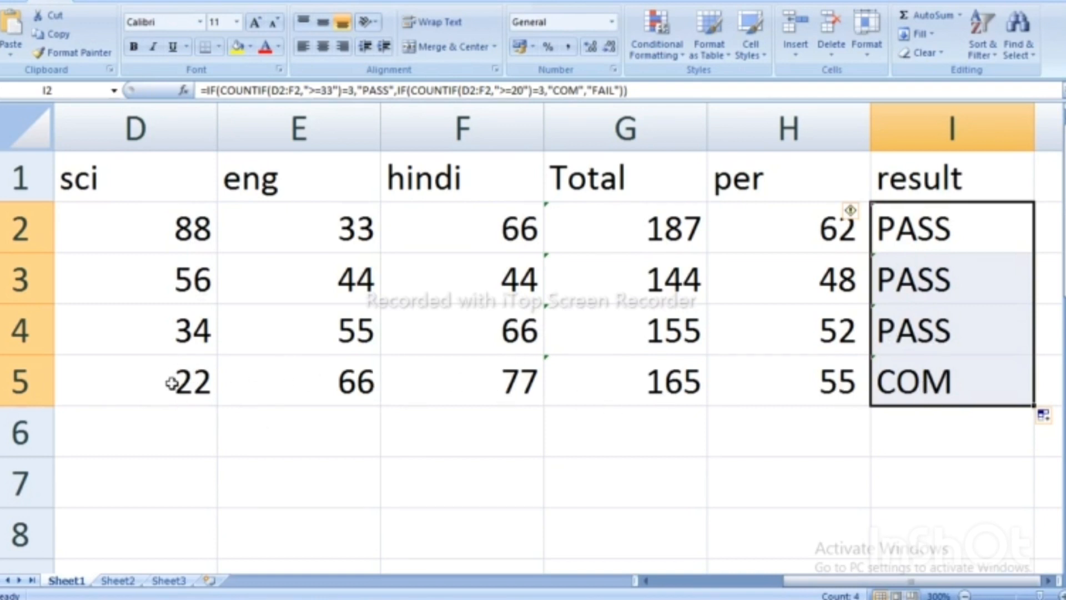
{"action": "left_click", "coordinate": [163, 329]}
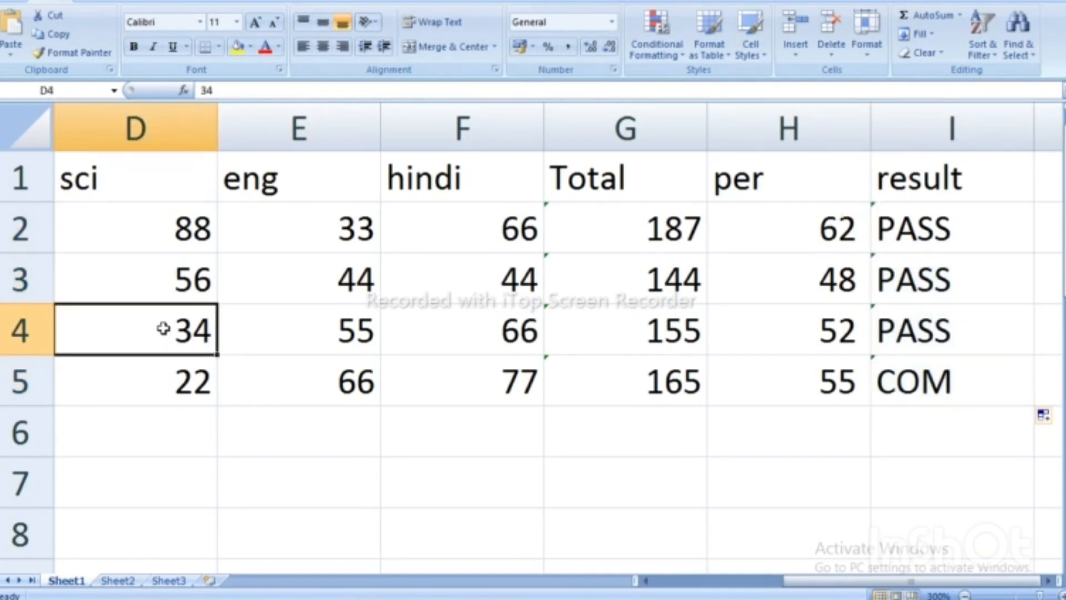
{"action": "type", "text": "11"}
{"action": "left_click", "coordinate": [500, 329]}
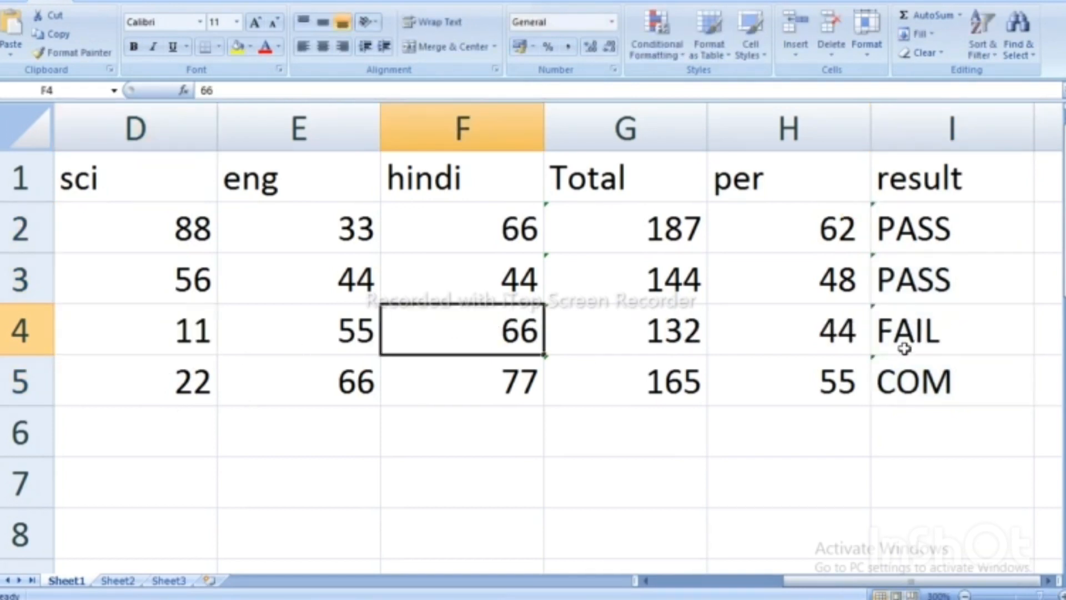